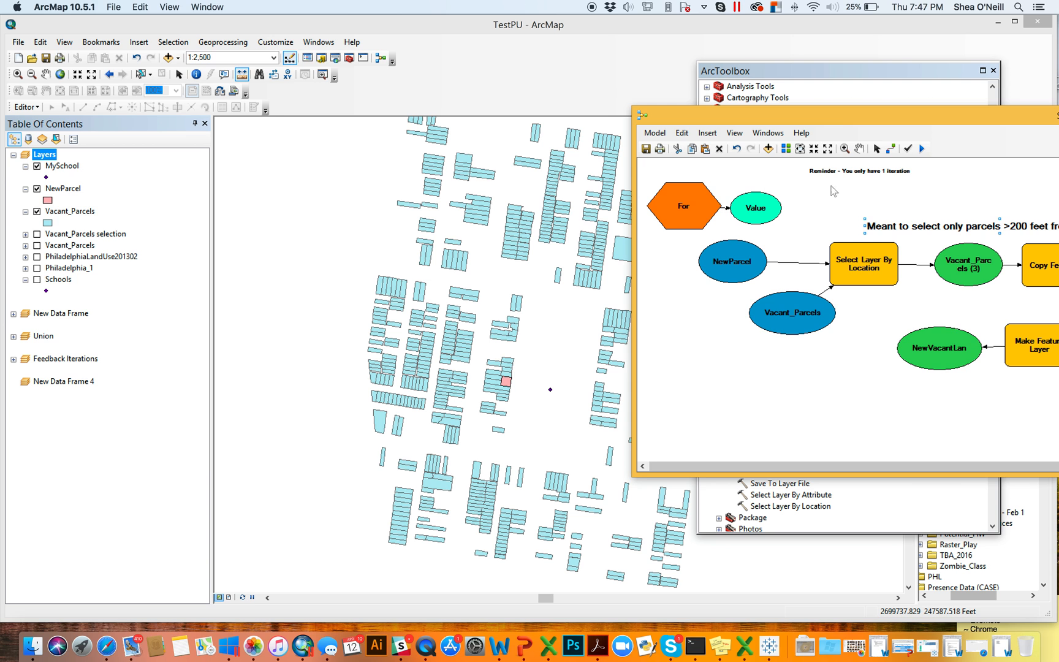
# Add the MySchool layer to the SubModel diagram as an input element above the existing workflow.
pyautogui.moveTo(847, 115); pyautogui.dragTo(345, 116)
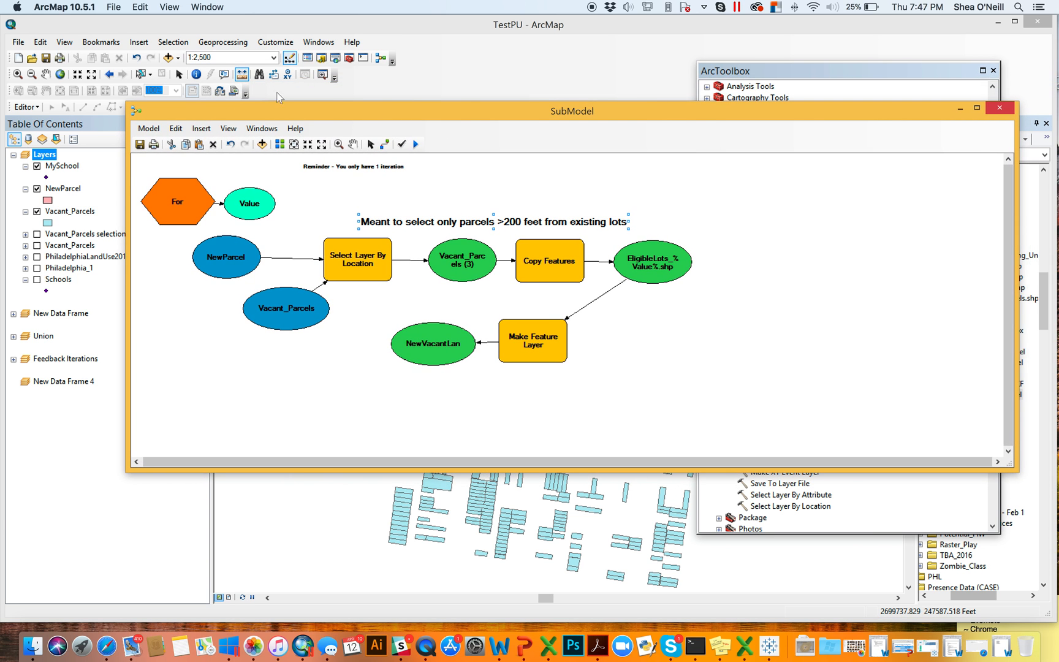
pyautogui.moveTo(352, 119); pyautogui.dragTo(389, 128)
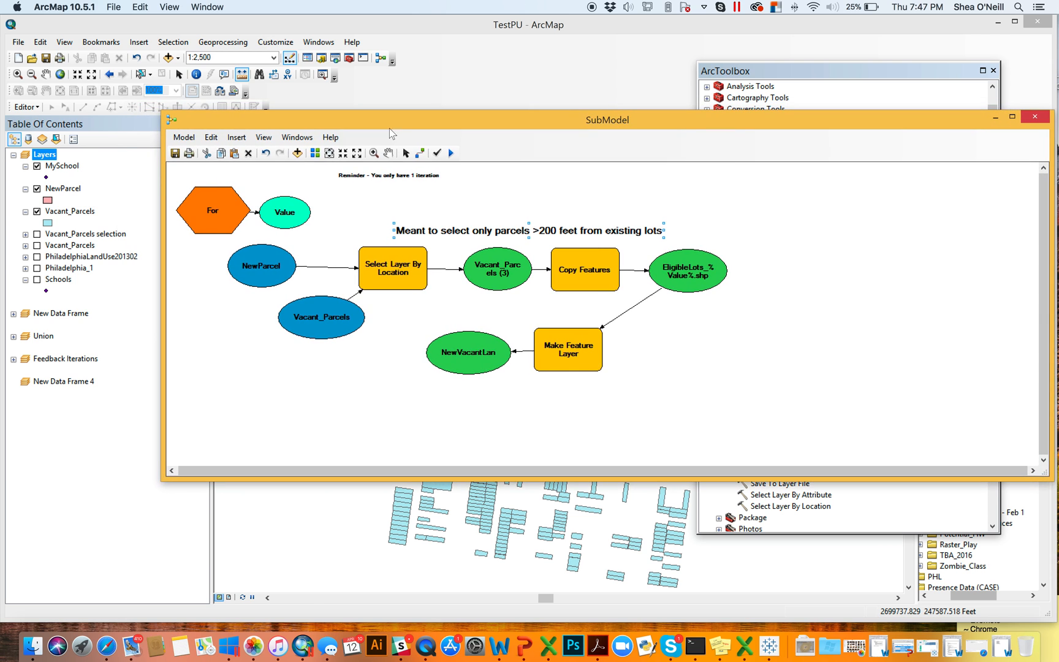
pyautogui.moveTo(90, 171); pyautogui.dragTo(808, 197)
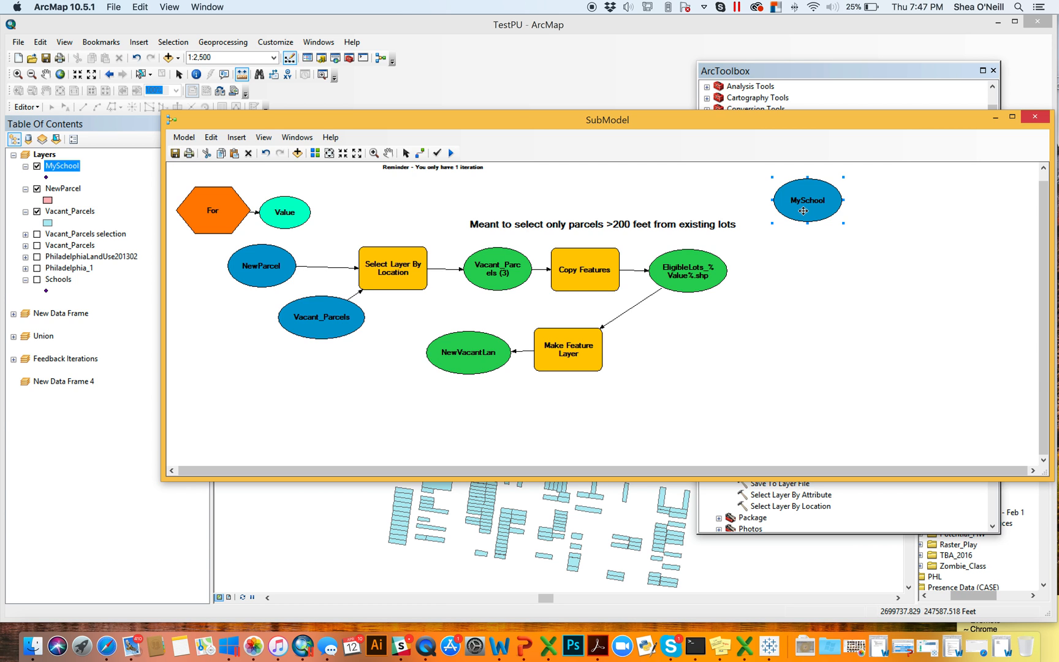
# Add the Near tool from the Analysis Proximity toolset to the model, below the EligibleLots_%Value%.shp output.
pyautogui.click(830, 86)
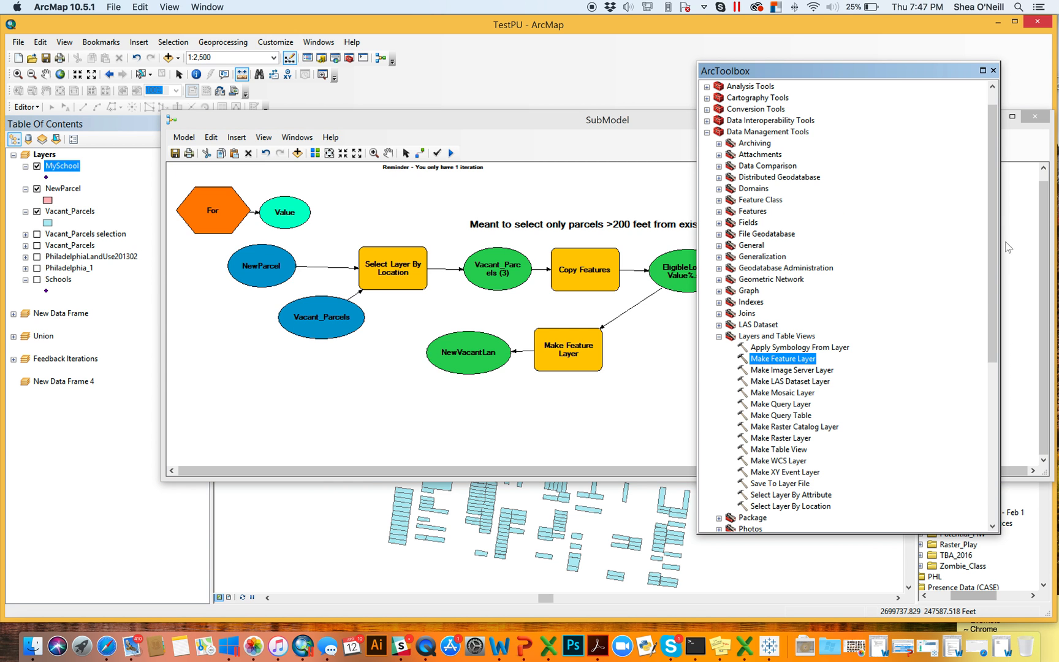
pyautogui.scroll(1, 995, 245)
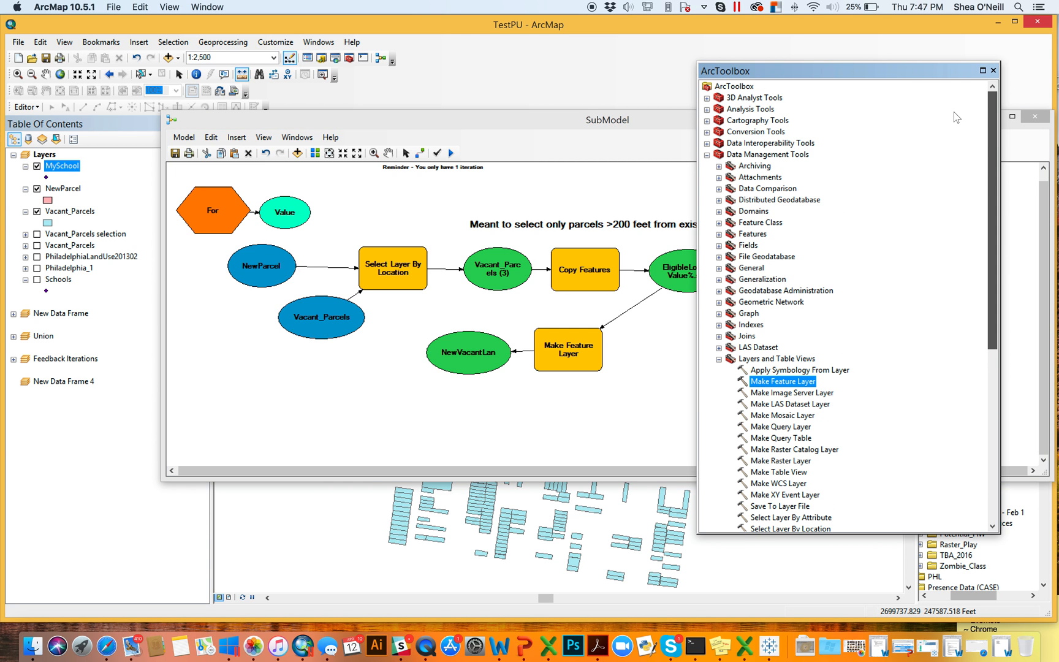
pyautogui.click(706, 155)
pyautogui.click(706, 109)
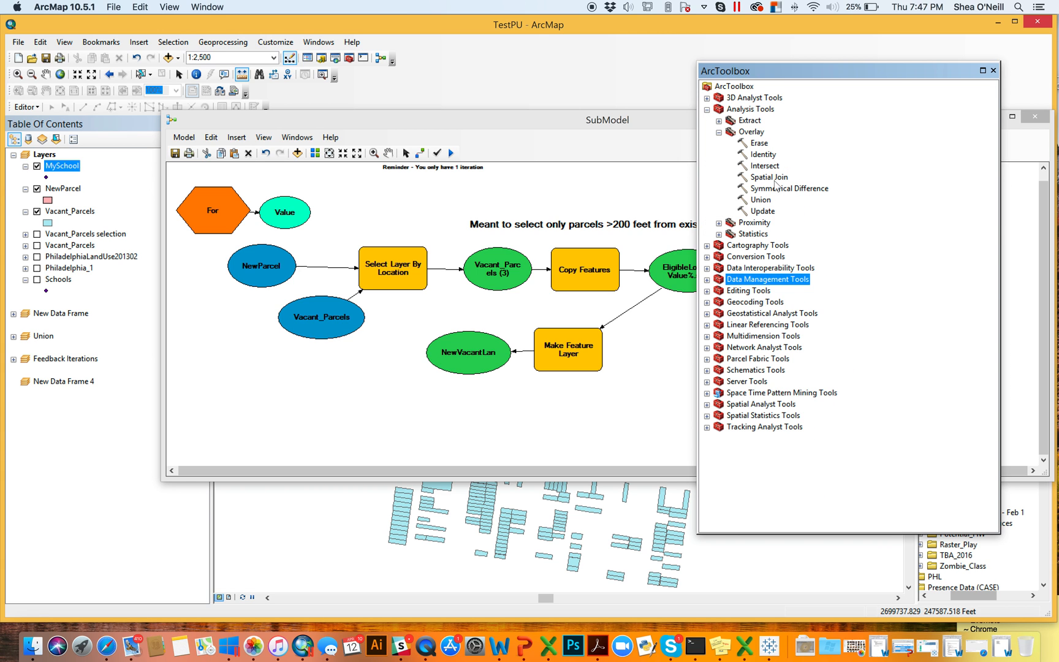
pyautogui.click(718, 132)
pyautogui.click(719, 144)
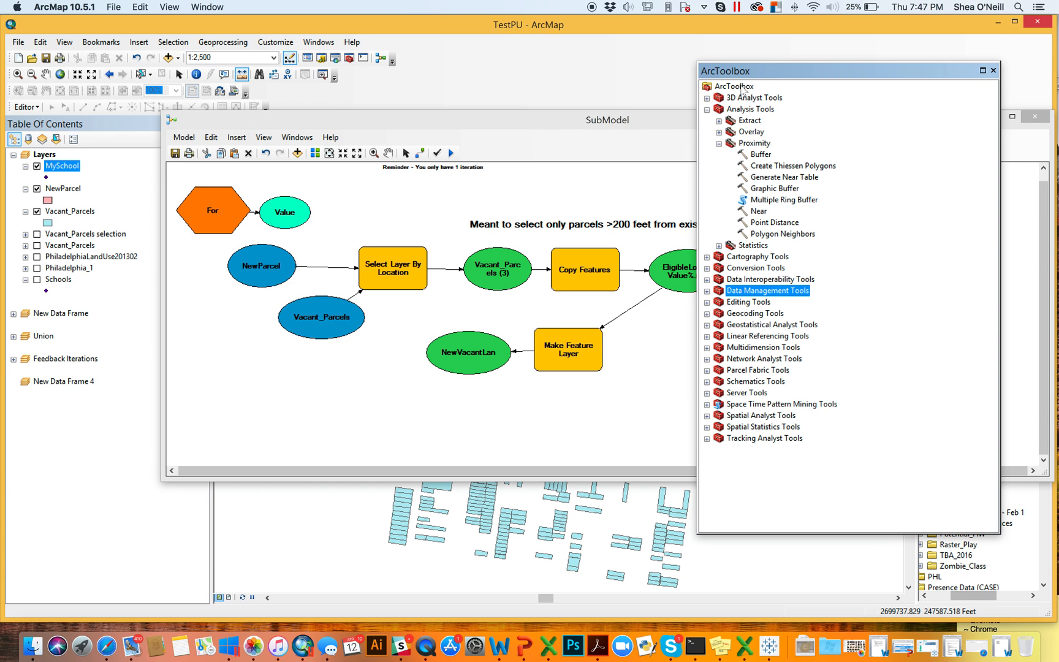
pyautogui.moveTo(743, 71); pyautogui.dragTo(898, 71)
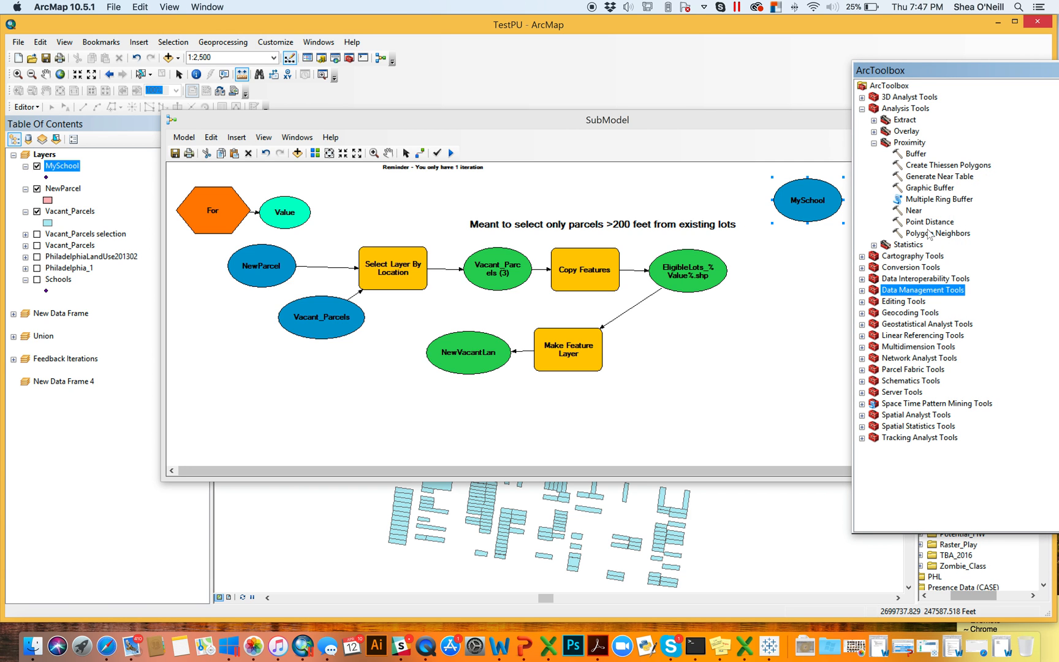
pyautogui.moveTo(913, 210); pyautogui.dragTo(708, 351)
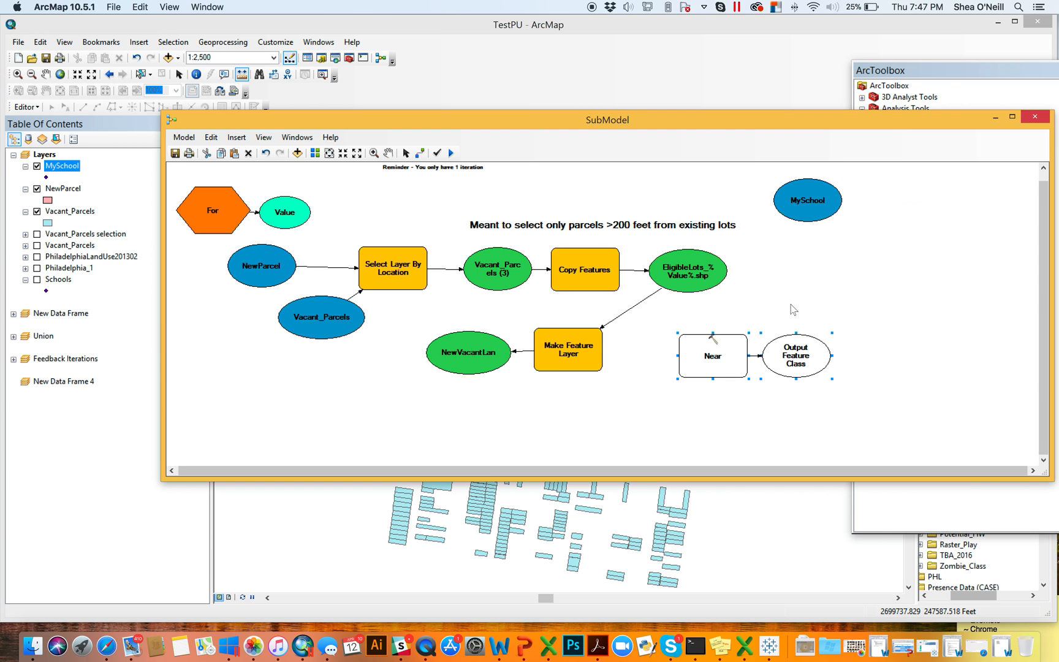
# Connect EligibleLots_%Value%.shp to the Near tool as Input Features and MySchool as Near Features.
pyautogui.doubleClick(724, 370)
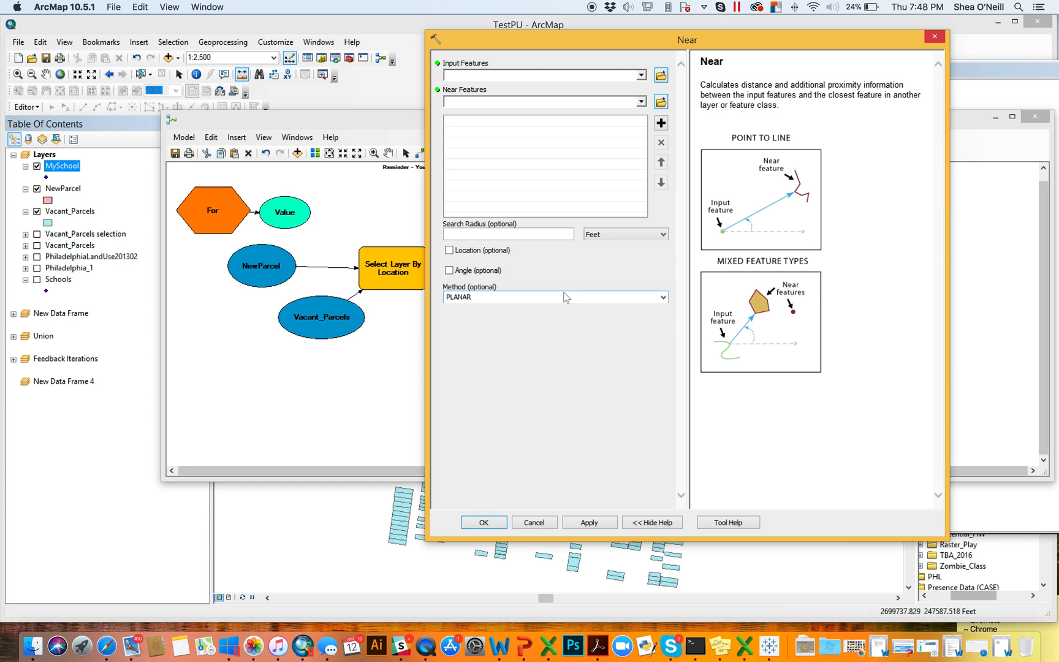
pyautogui.click(483, 522)
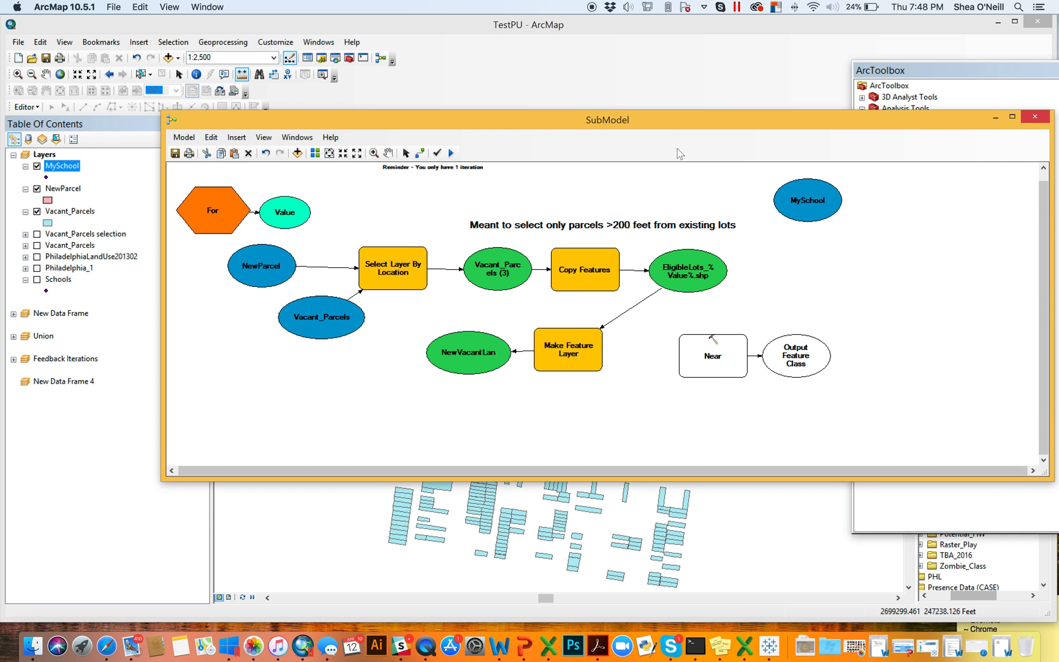
pyautogui.click(418, 153)
pyautogui.moveTo(699, 282); pyautogui.dragTo(690, 341)
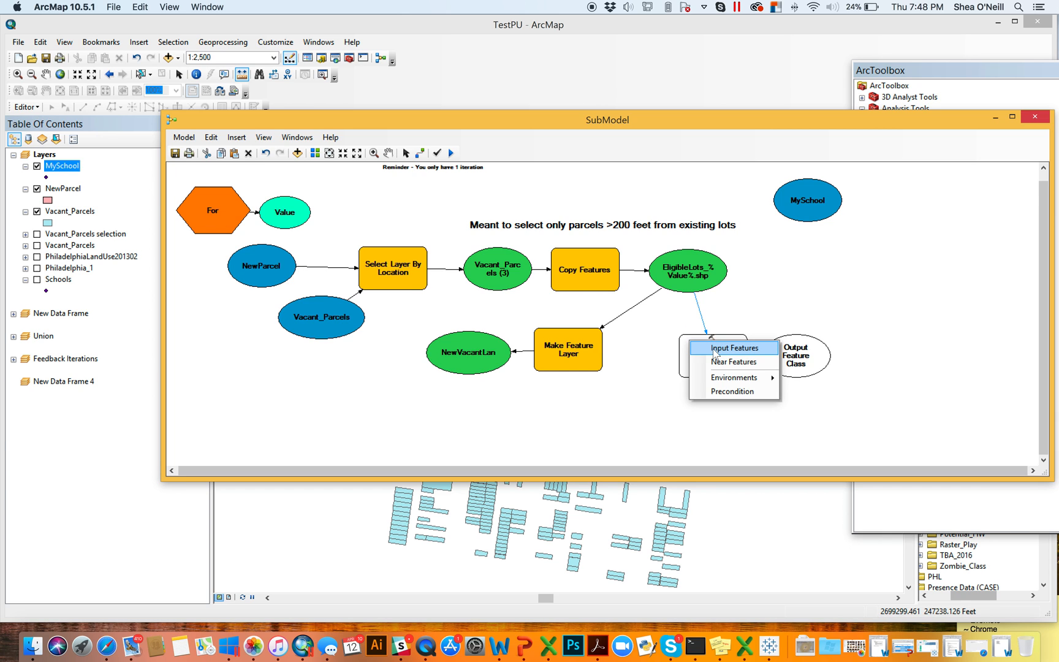
pyautogui.click(713, 350)
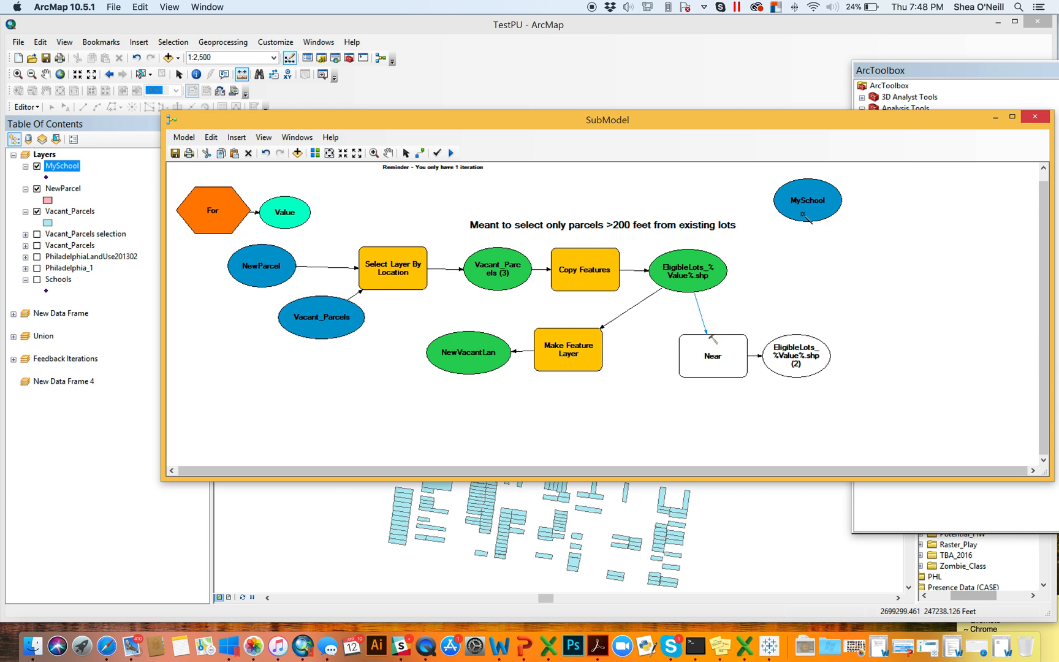
pyautogui.moveTo(802, 214); pyautogui.dragTo(738, 339)
pyautogui.click(762, 359)
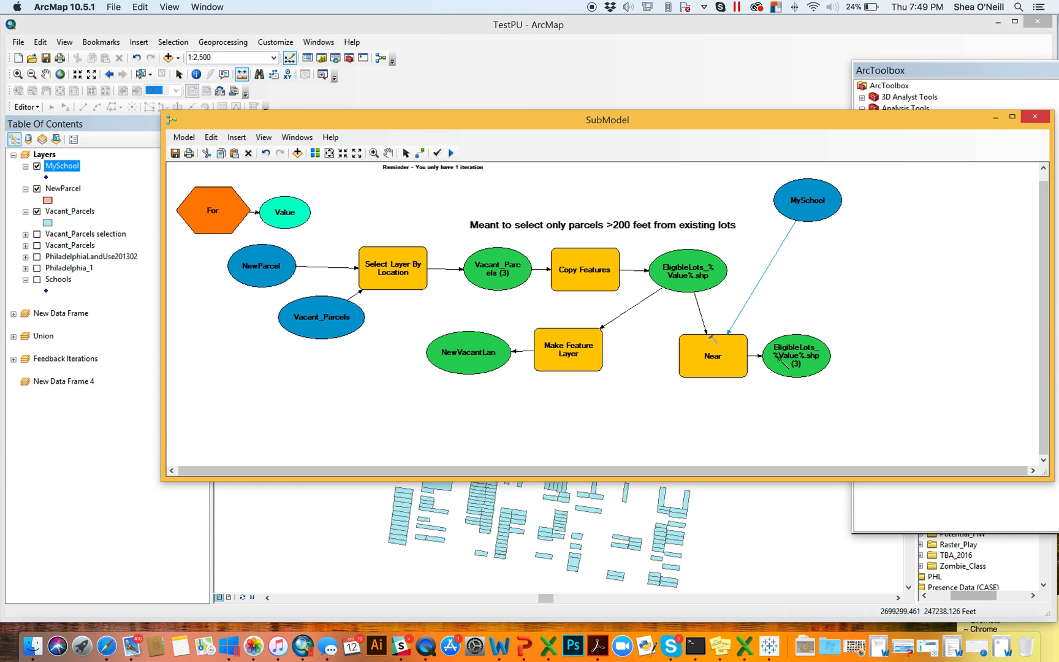
# Reposition the Near tool's output element directly beneath the Near tool in the diagram.
pyautogui.click(405, 152)
pyautogui.moveTo(801, 358); pyautogui.dragTo(734, 422)
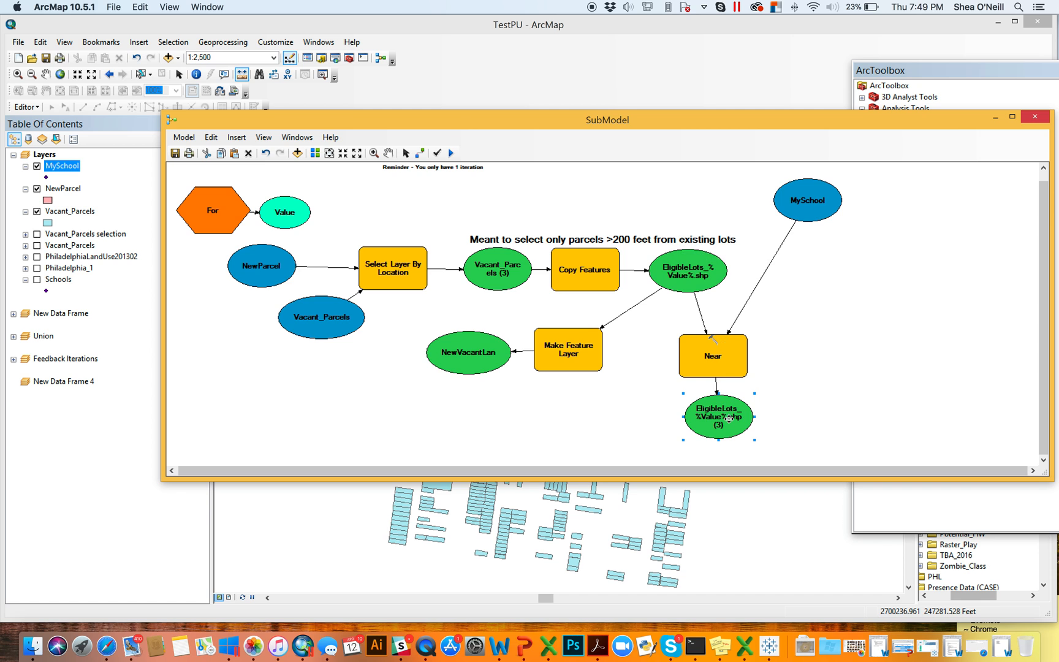
pyautogui.moveTo(729, 418); pyautogui.dragTo(726, 421)
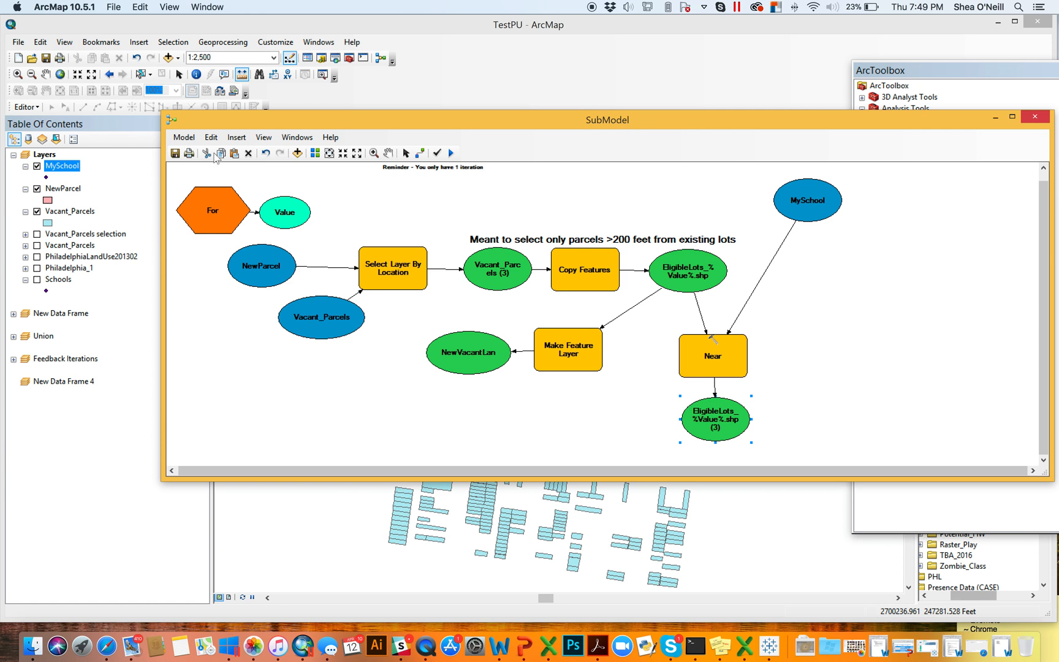
# Run the SubModel and close the progress report once it completes.
pyautogui.click(183, 138)
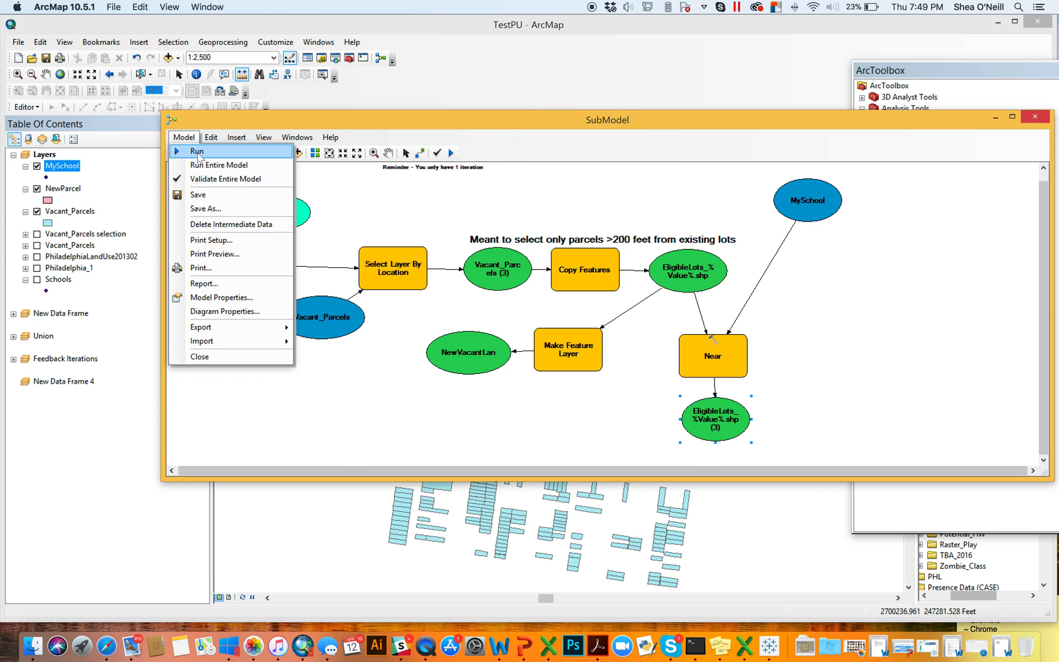
pyautogui.click(196, 151)
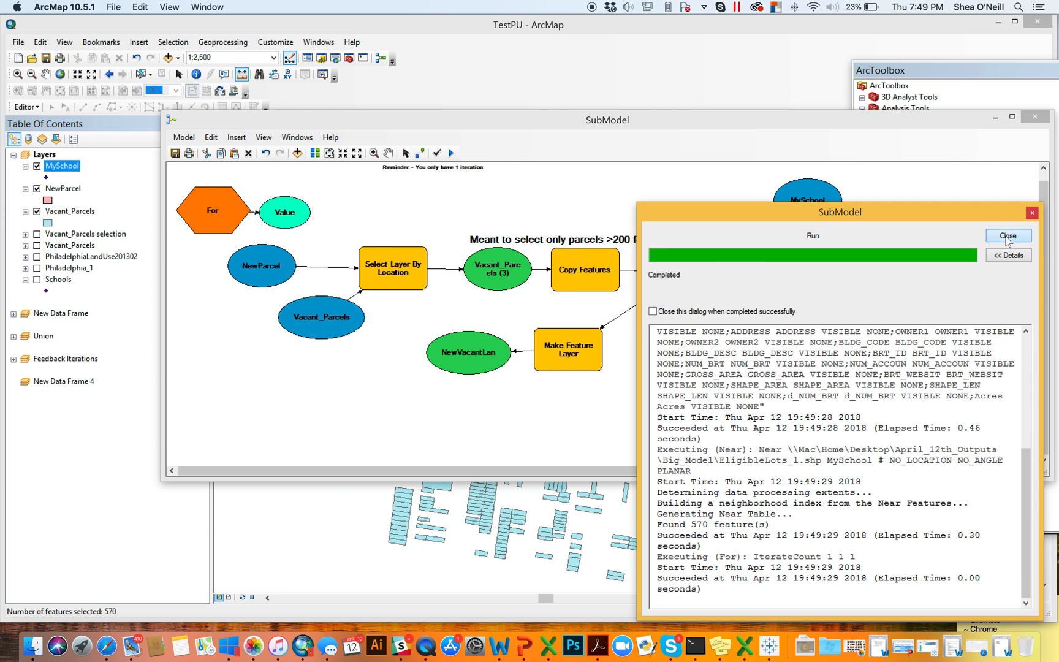
pyautogui.click(1007, 236)
# Add the Near tool's output, EligibleLots_%Value%.shp (3), to the map display.
pyautogui.rightClick(700, 273)
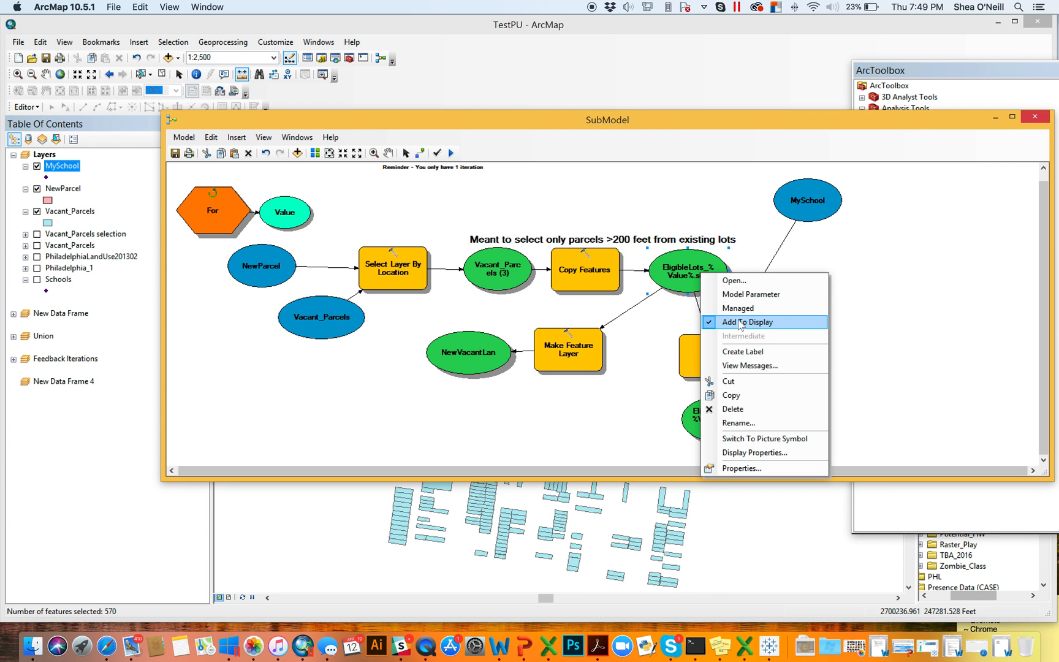
pyautogui.click(695, 428)
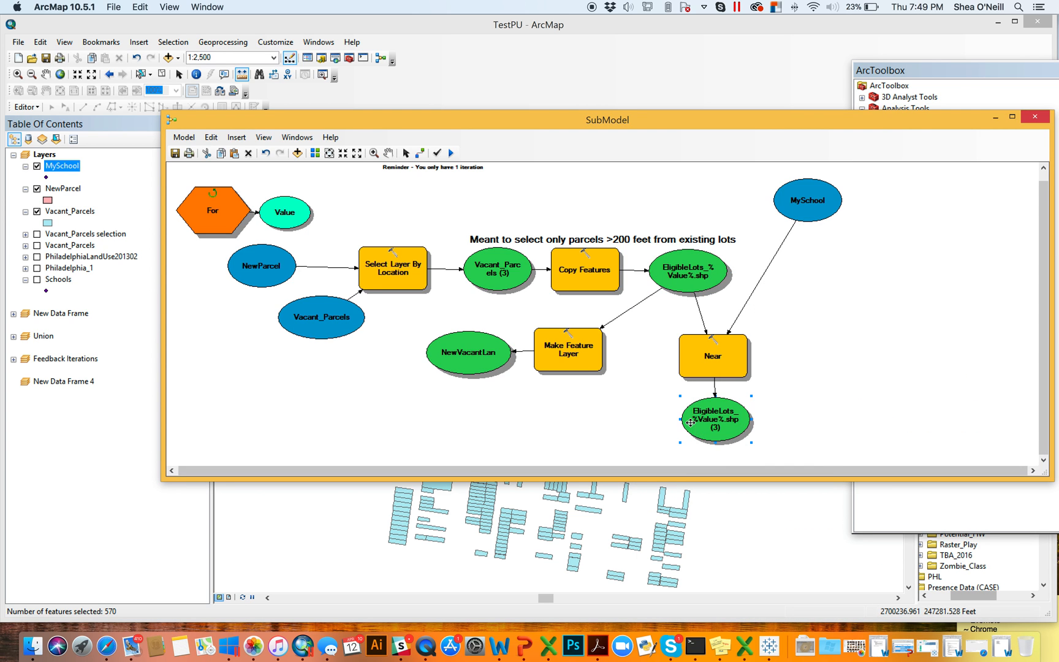
pyautogui.rightClick(704, 415)
pyautogui.click(760, 464)
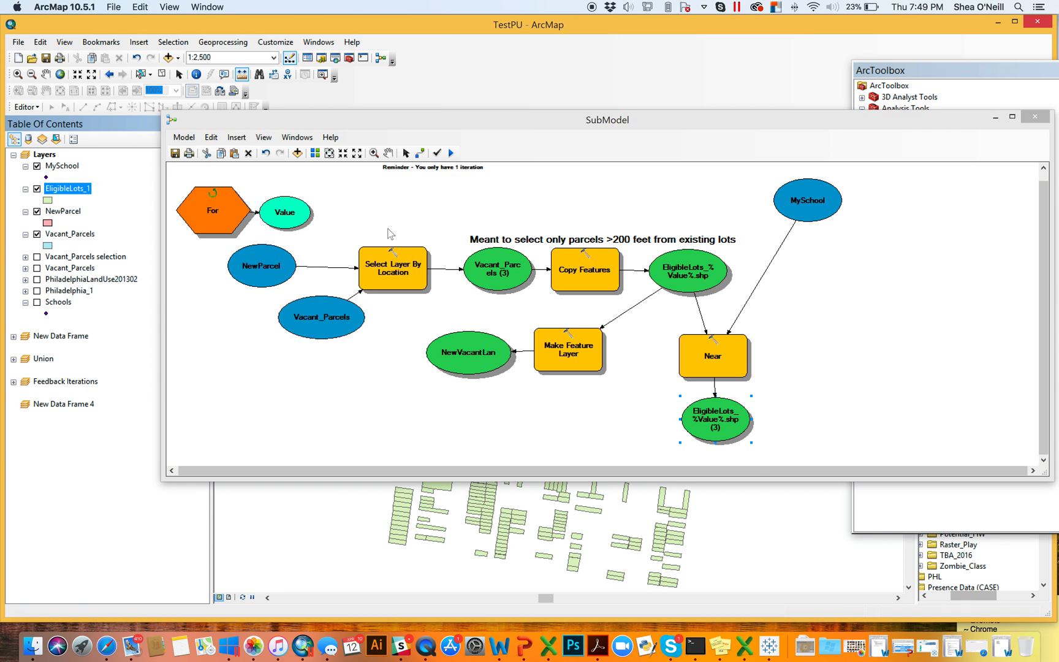
# Uncover the map, compare the EligibleLots_1 and Vacant_Parcels layers, and leave only Vacant_Parcels hidden of the two.
pyautogui.moveTo(338, 119); pyautogui.dragTo(601, 432)
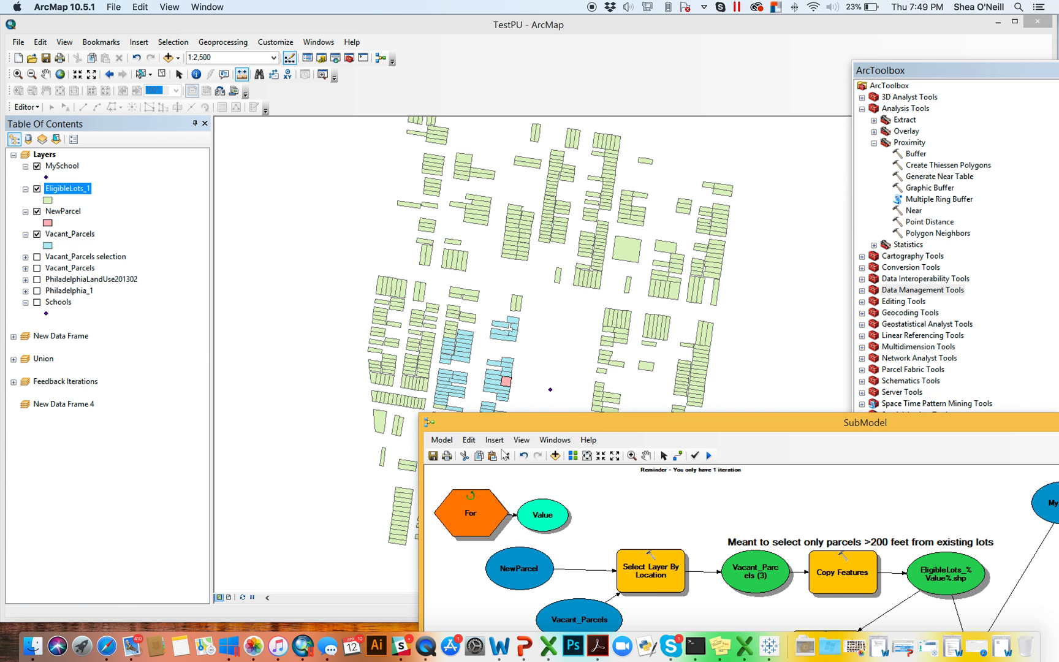
pyautogui.moveTo(496, 432); pyautogui.dragTo(600, 443)
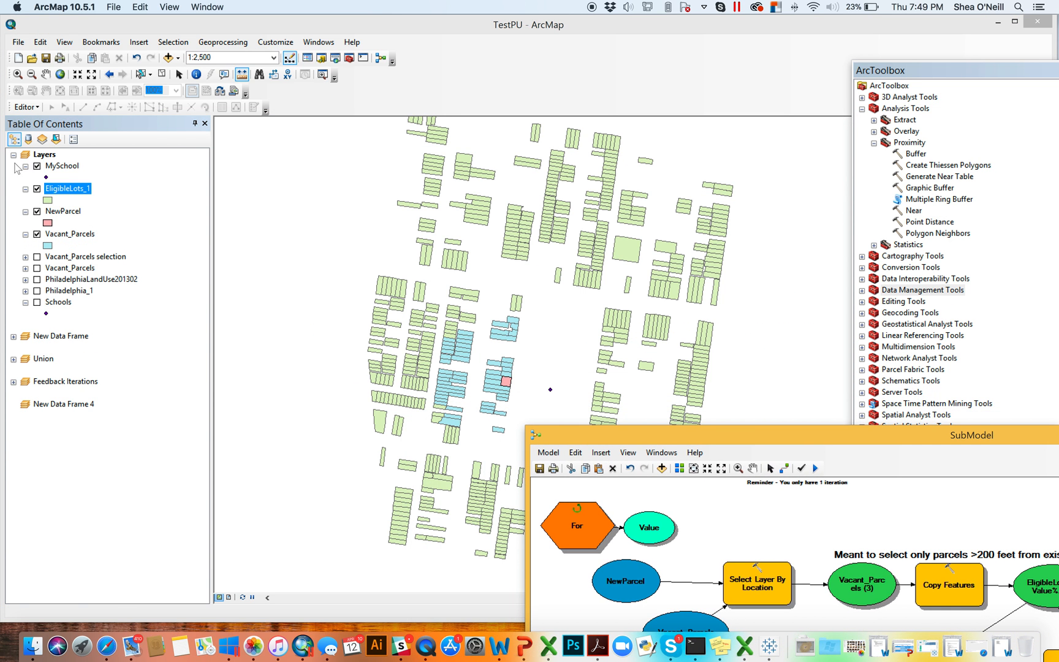
pyautogui.click(38, 189)
pyautogui.click(38, 189)
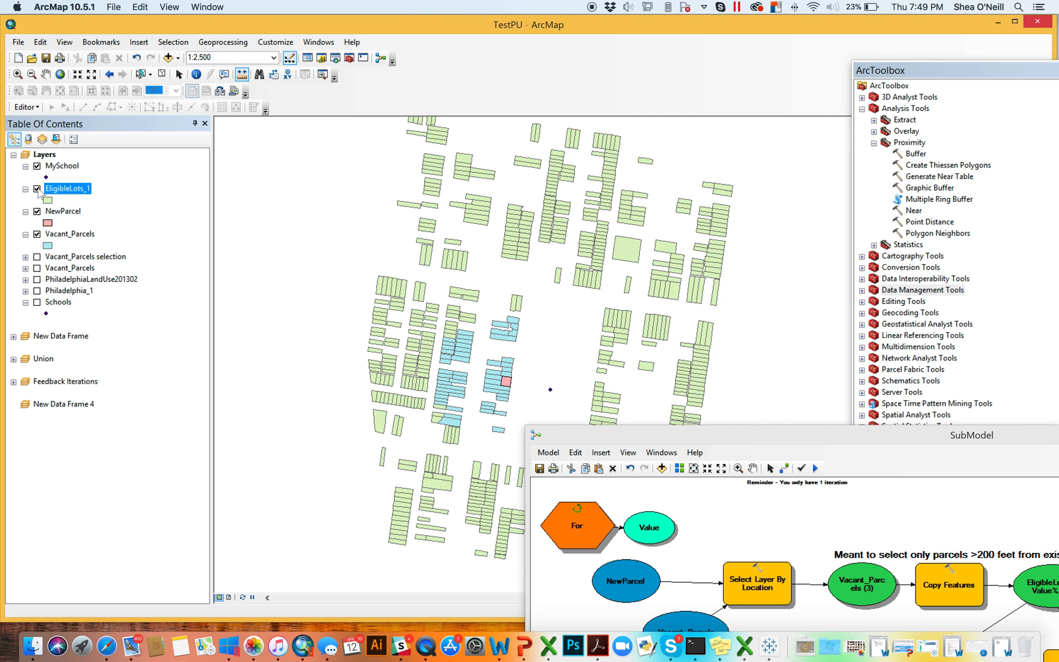
pyautogui.click(37, 190)
pyautogui.click(37, 234)
pyautogui.click(37, 234)
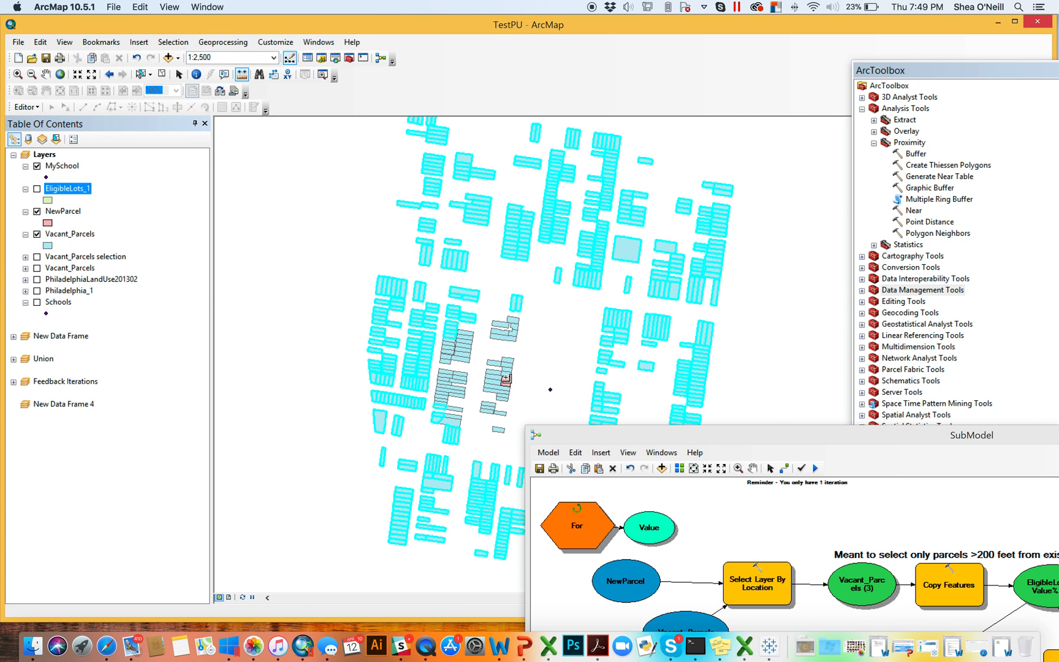
pyautogui.click(37, 235)
pyautogui.click(37, 190)
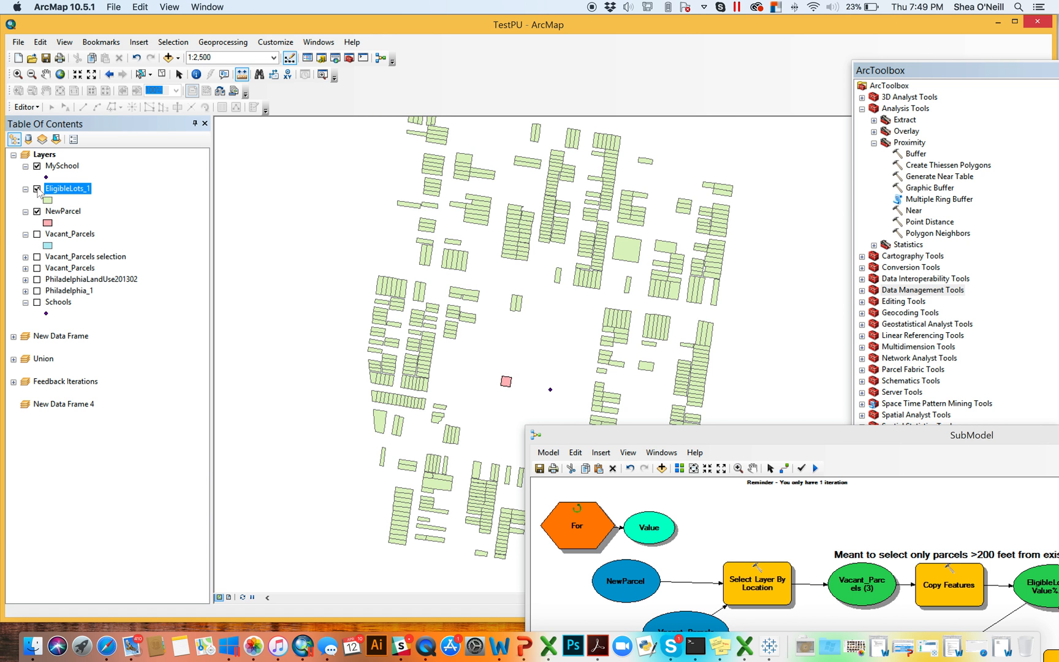
# Open the EligibleLots_1 attribute table and examine the NEAR_FID and NEAR_DIST fields.
pyautogui.rightClick(55, 191)
pyautogui.click(130, 223)
pyautogui.moveTo(722, 487); pyautogui.dragTo(968, 488)
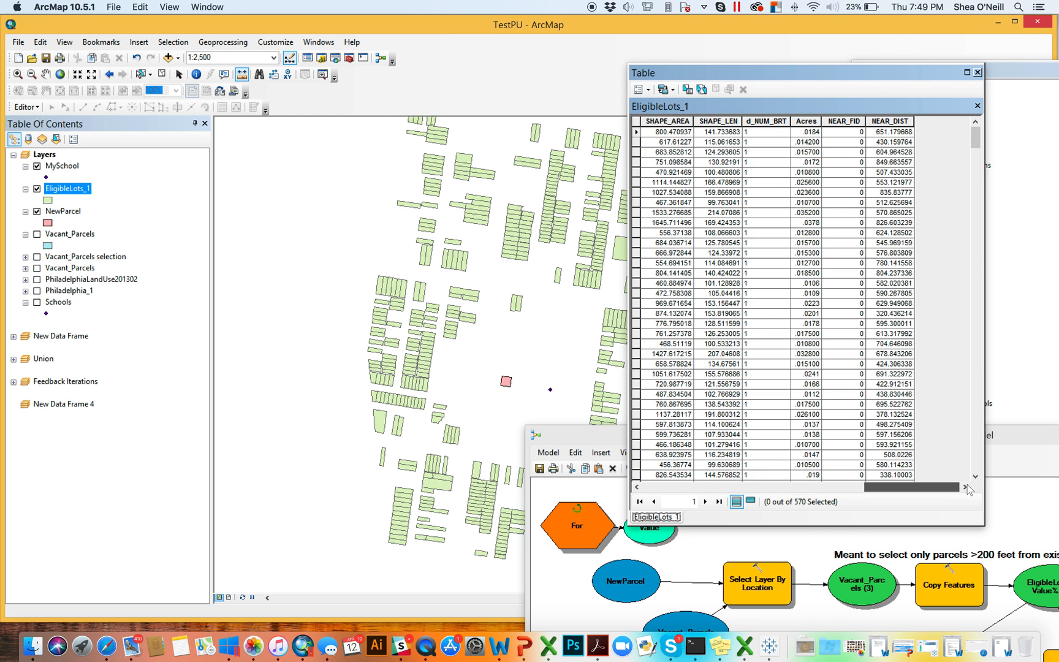
pyautogui.click(848, 121)
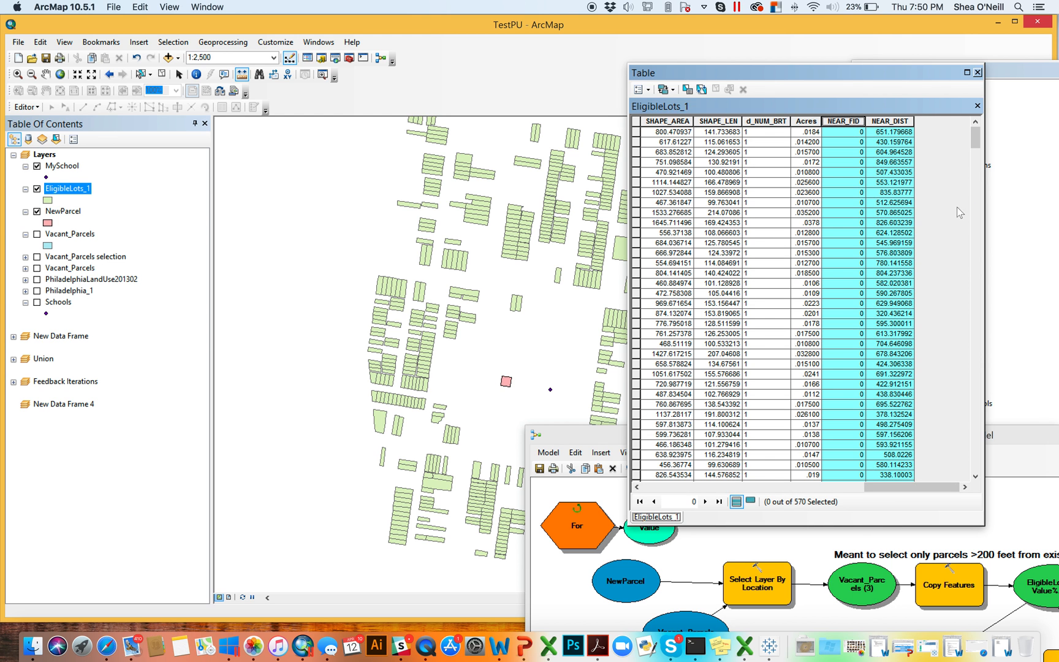
# Check the FID of the school in the MySchool attribute table and close the table window.
pyautogui.rightClick(61, 165)
pyautogui.click(104, 201)
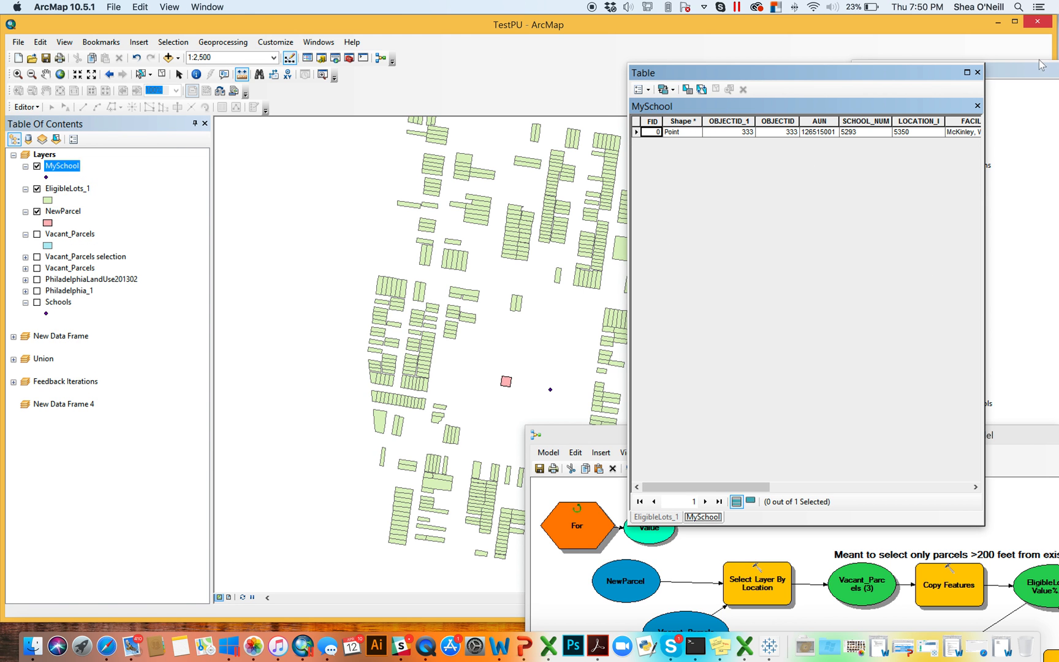
pyautogui.click(977, 72)
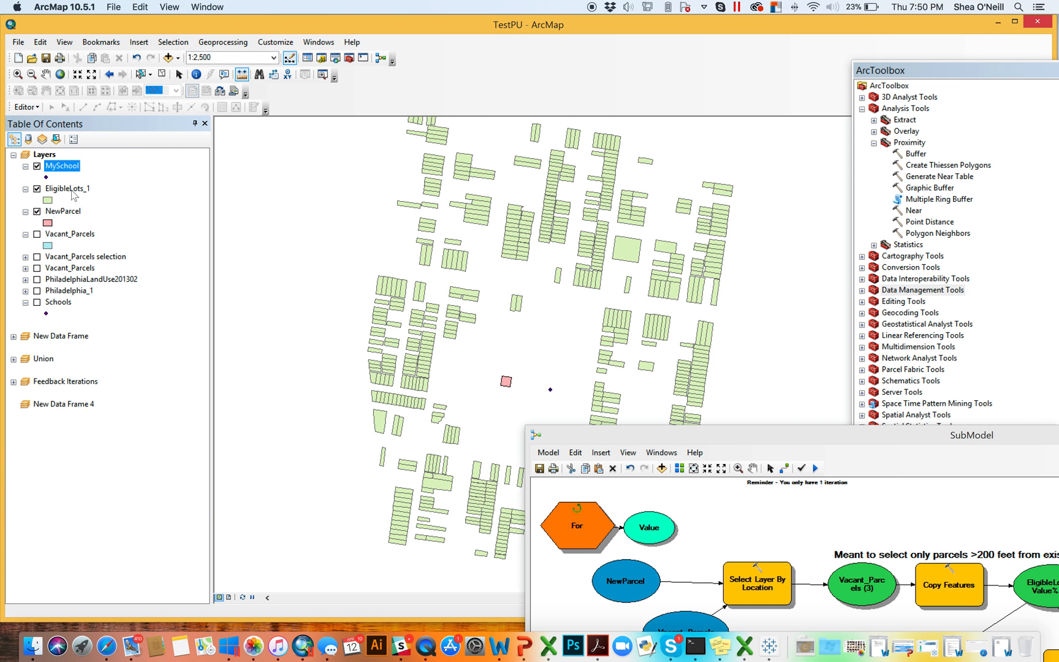
# Reopen the EligibleLots_1 attribute table and sort its records by NEAR_DIST in ascending order.
pyautogui.rightClick(72, 190)
pyautogui.click(145, 225)
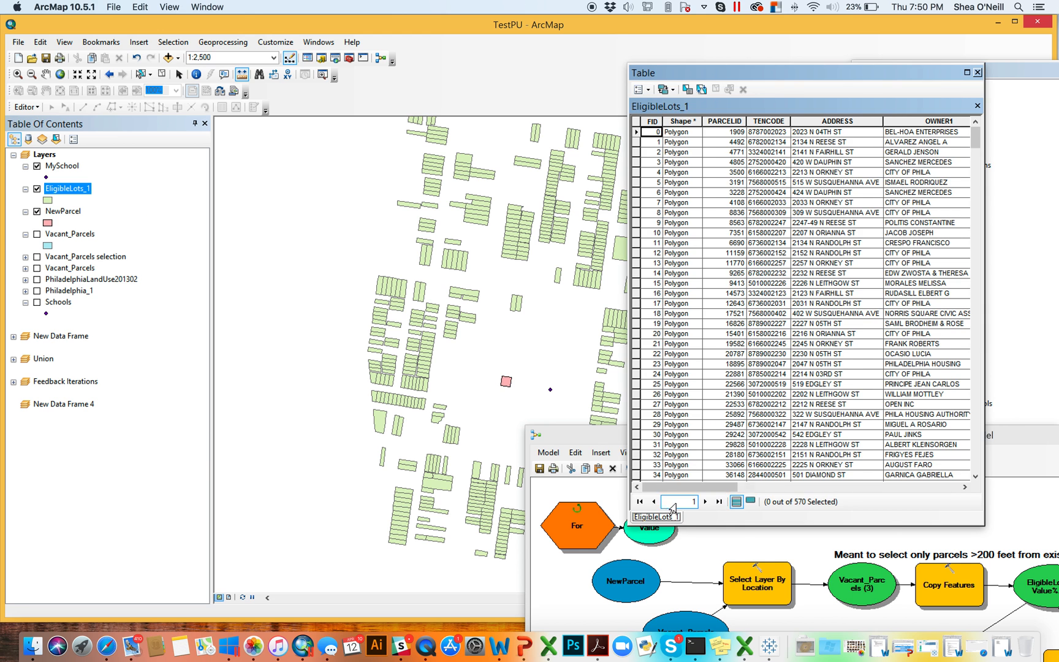
pyautogui.moveTo(669, 489); pyautogui.dragTo(967, 488)
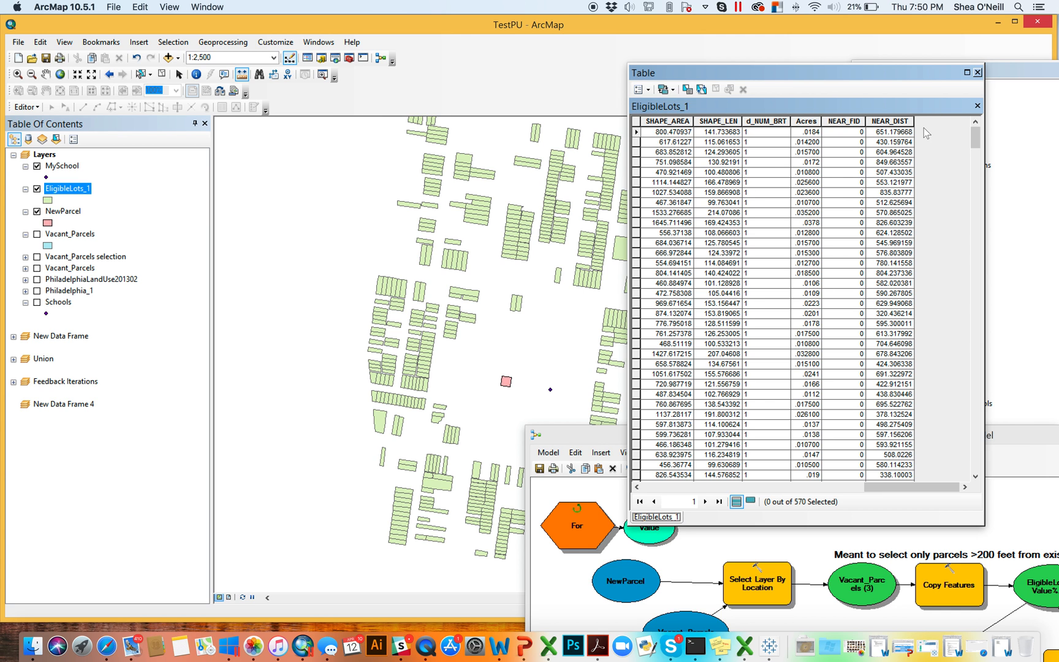
pyautogui.click(944, 128)
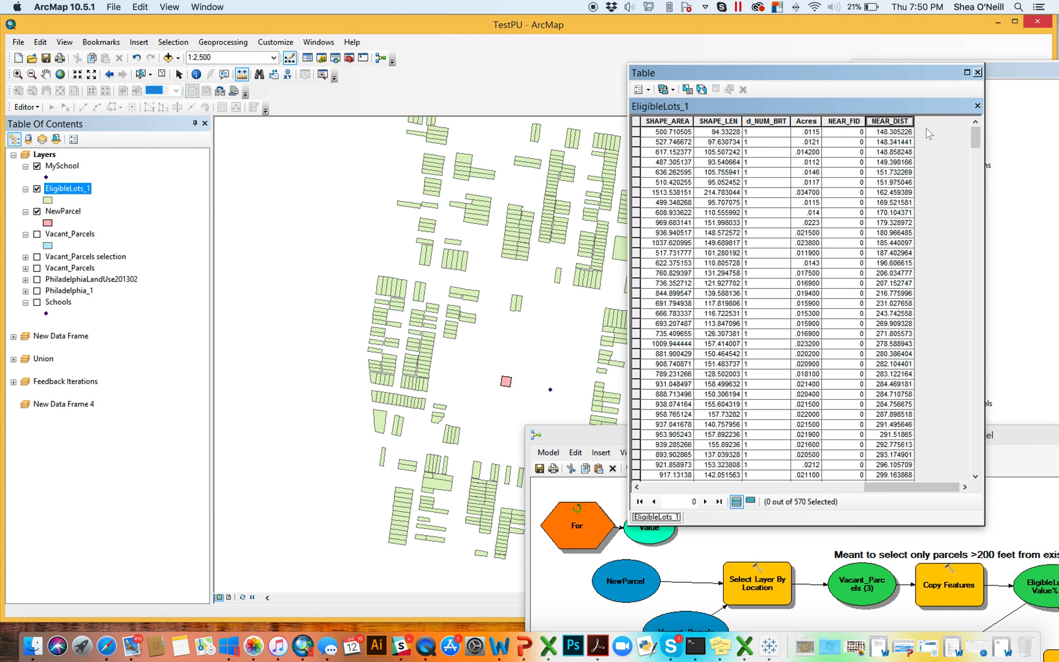
# Select the EligibleLots_1 record with the smallest NEAR_DIST to highlight the parcel closest to the school.
pyautogui.click(635, 132)
pyautogui.moveTo(888, 485); pyautogui.dragTo(924, 511)
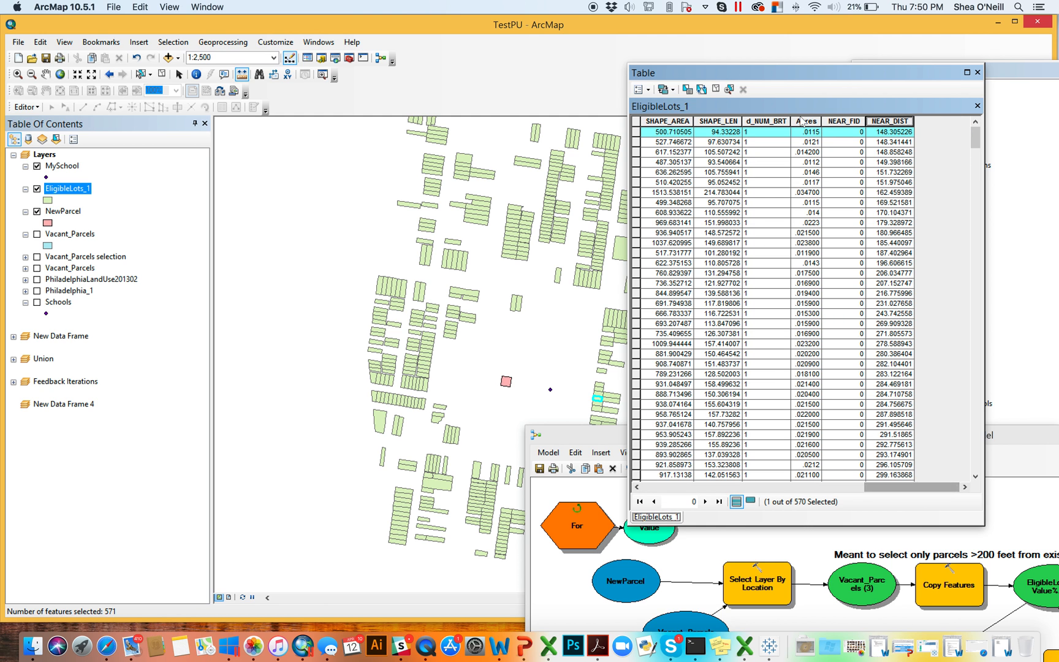
pyautogui.click(715, 91)
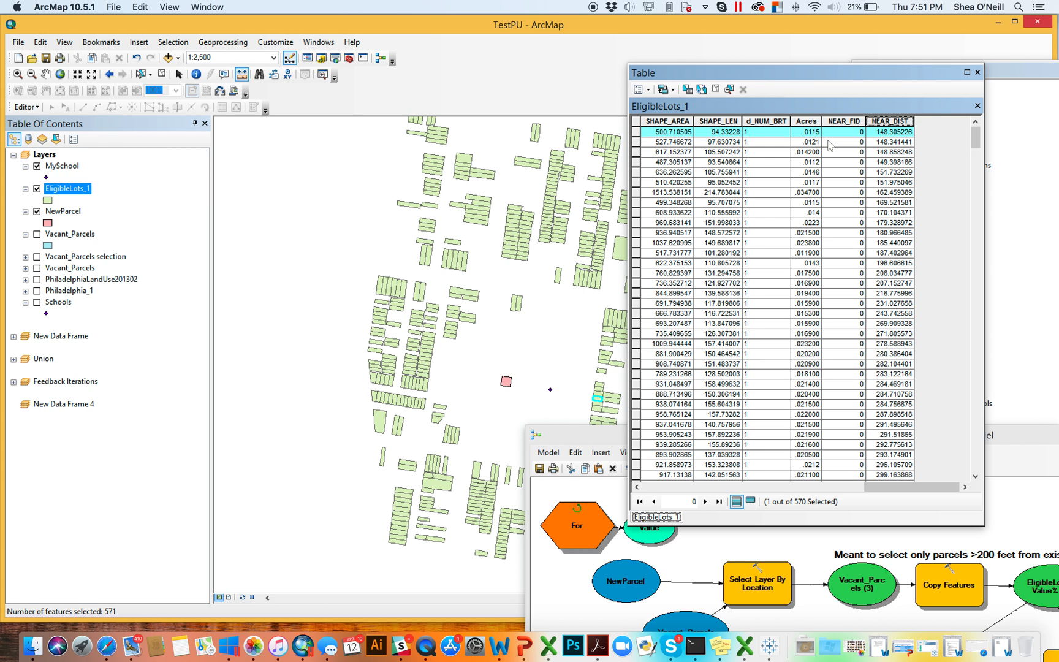
# Clear the EligibleLots_1 selection, close its attribute table and bring the whole SubModel diagram into view.
pyautogui.click(716, 89)
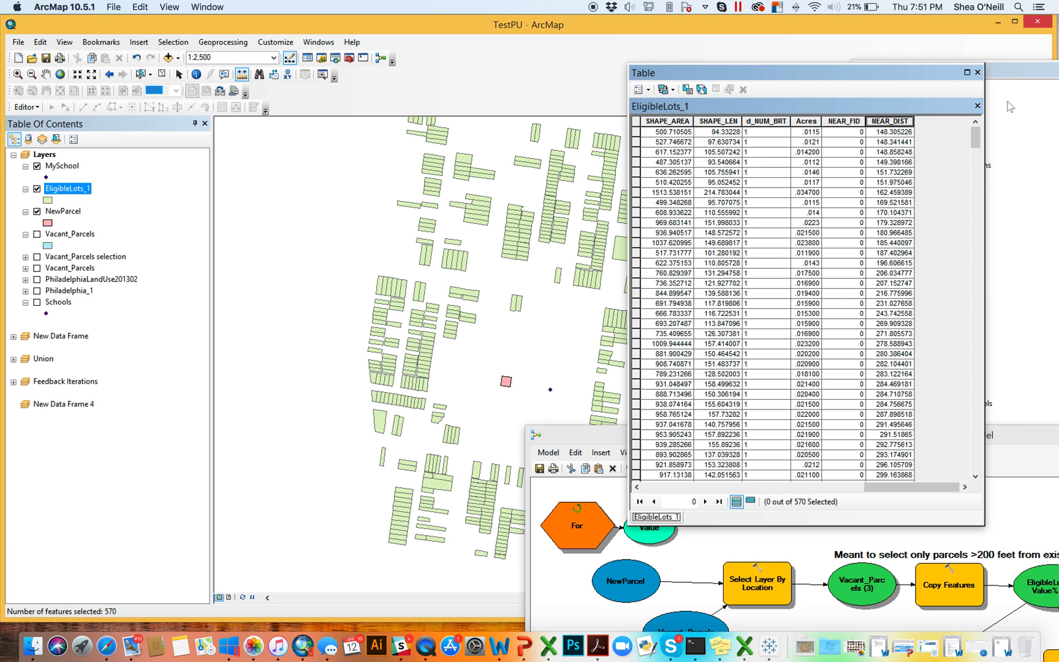
pyautogui.click(977, 72)
pyautogui.moveTo(817, 442); pyautogui.dragTo(466, 76)
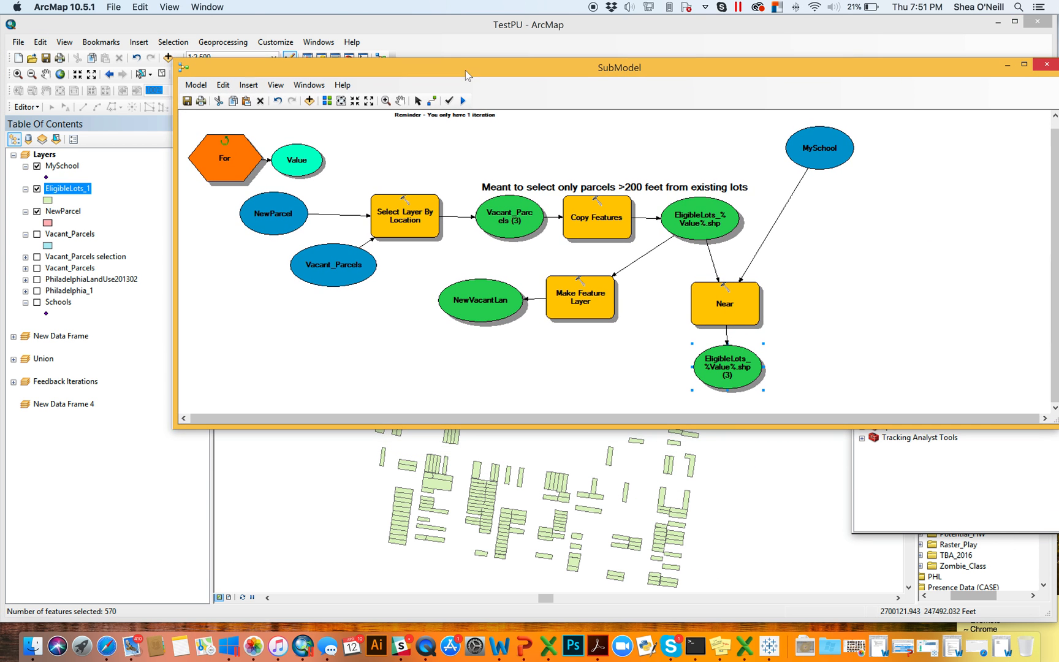
# Validate the entire SubModel and remove the EligibleLots_1 layer from the map.
pyautogui.click(196, 85)
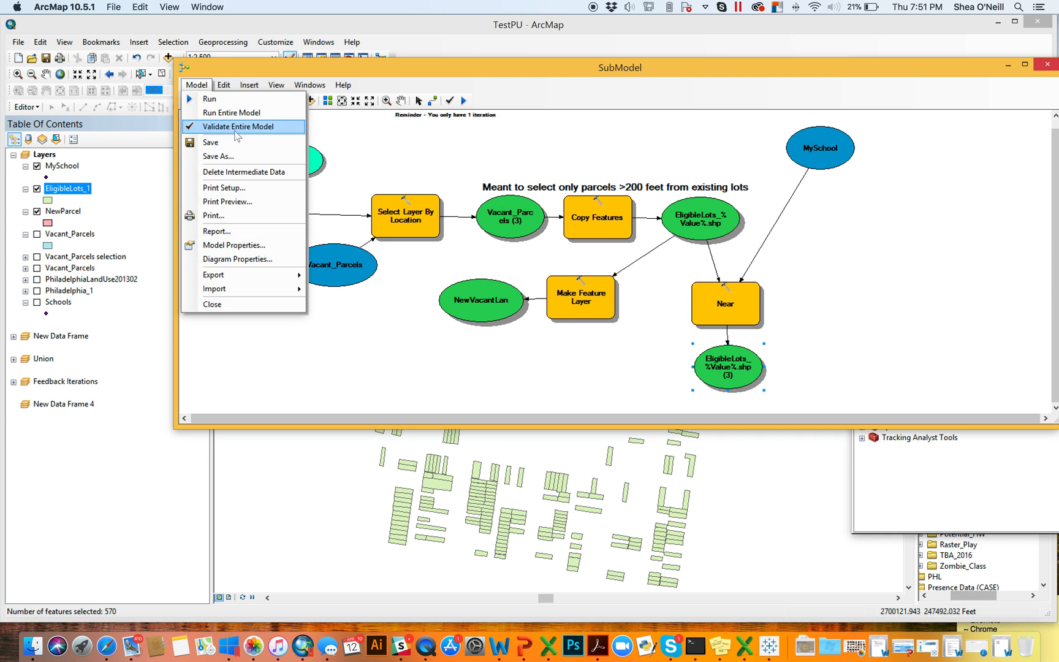
pyautogui.click(237, 127)
pyautogui.rightClick(66, 189)
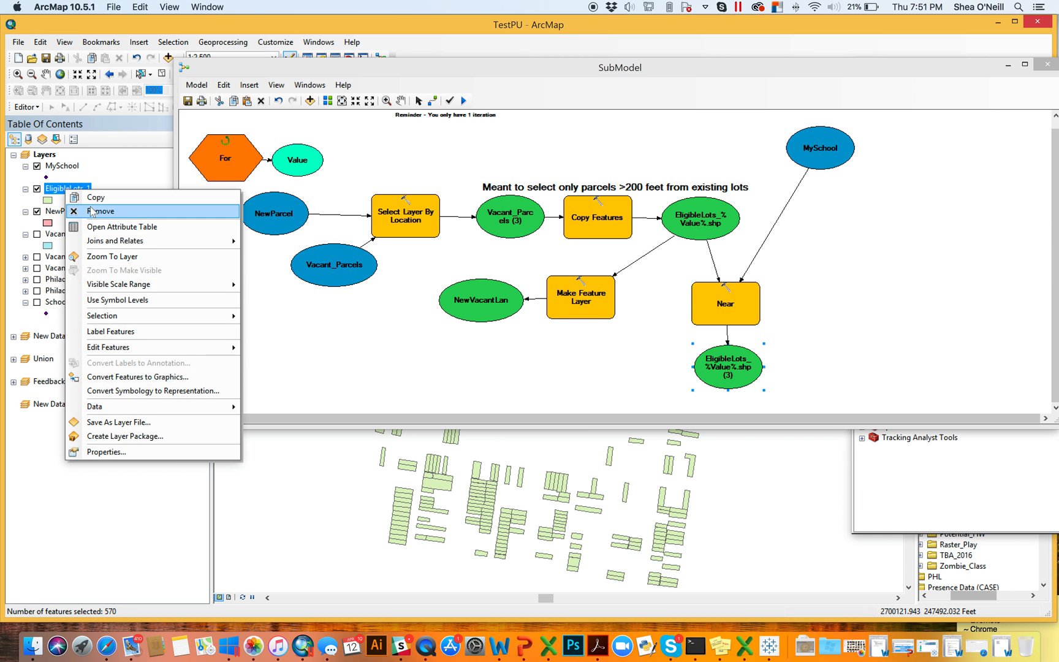
pyautogui.click(90, 211)
# Turn off Add To Display for the Near output EligibleLots_%Value%.shp (3) and make the SubModel window taller.
pyautogui.rightClick(729, 372)
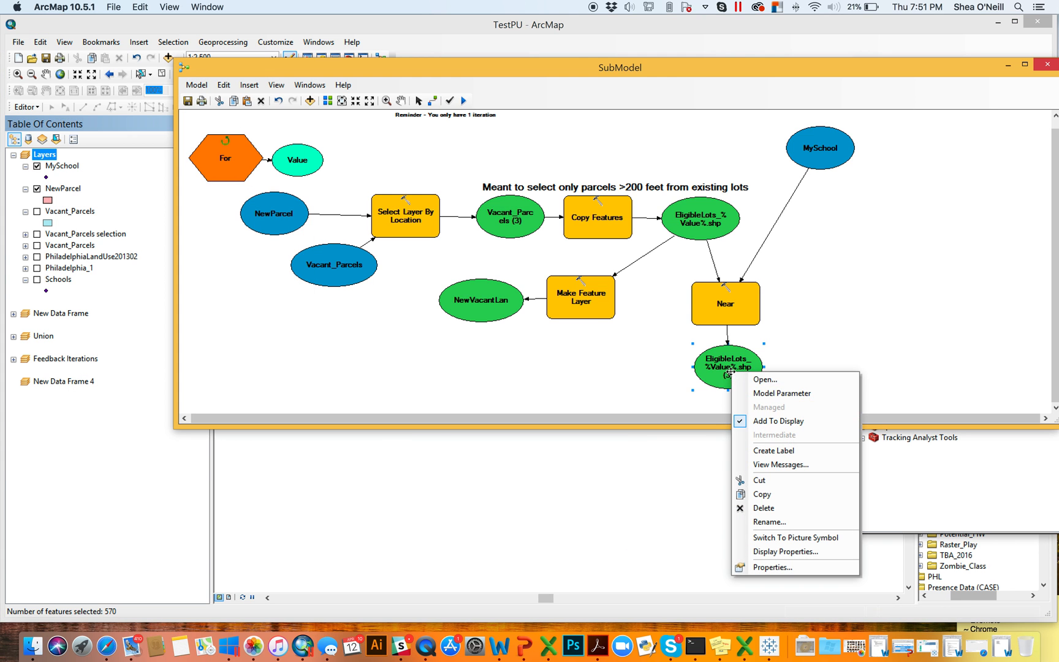
pyautogui.click(803, 421)
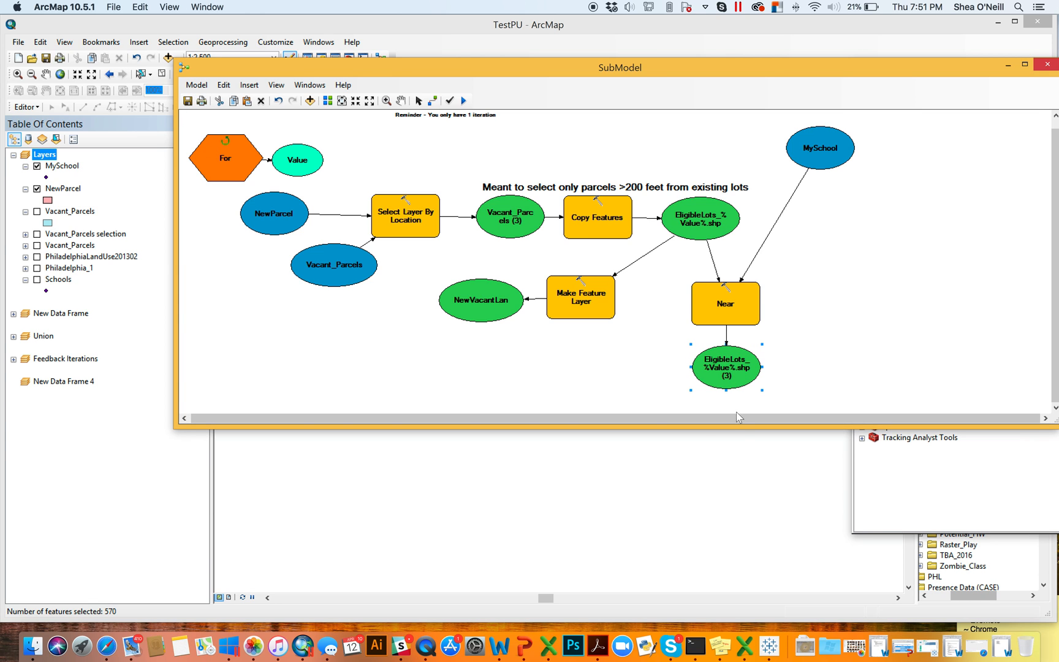
pyautogui.moveTo(741, 429); pyautogui.dragTo(743, 468)
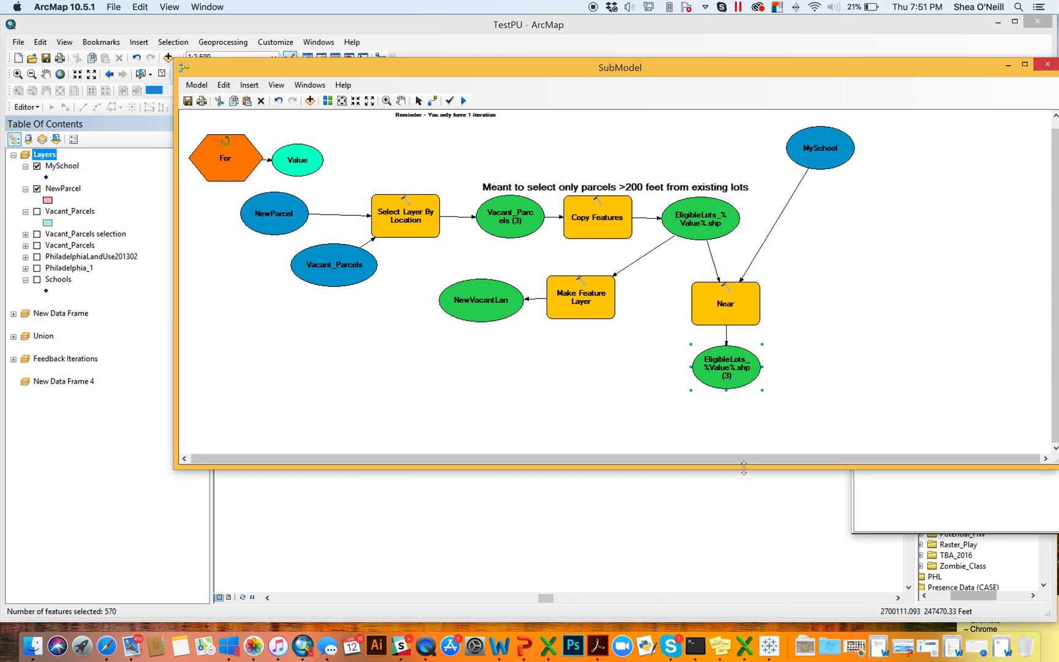
pyautogui.moveTo(685, 72); pyautogui.dragTo(604, 62)
# Add the Sort tool from the General toolset of Data Management Tools to the SubModel below the Near output.
pyautogui.click(1035, 364)
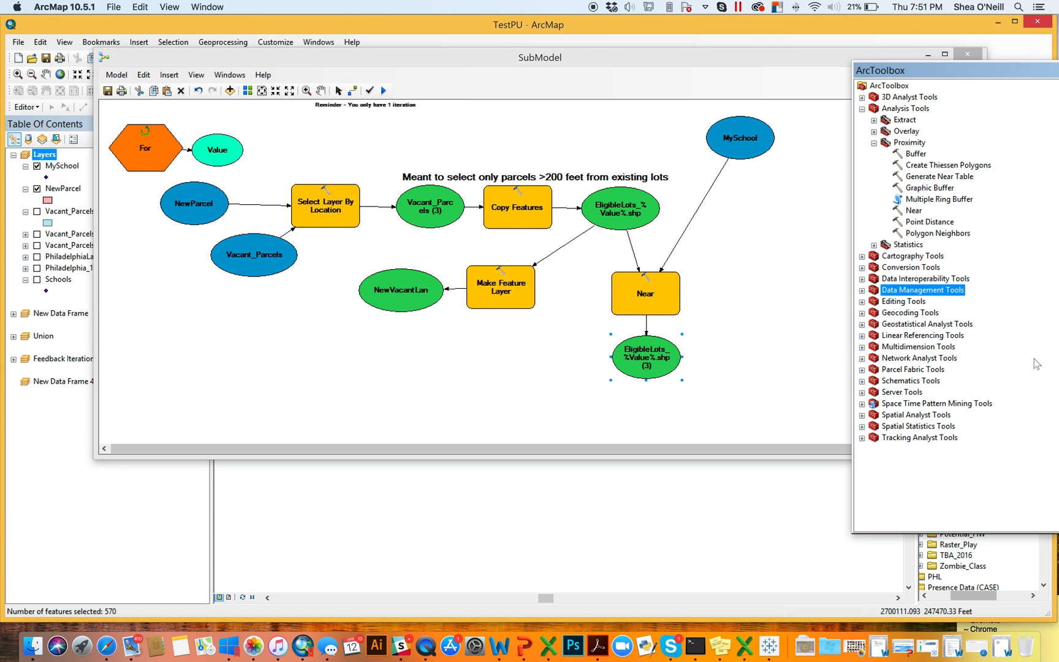
pyautogui.click(861, 109)
pyautogui.click(862, 154)
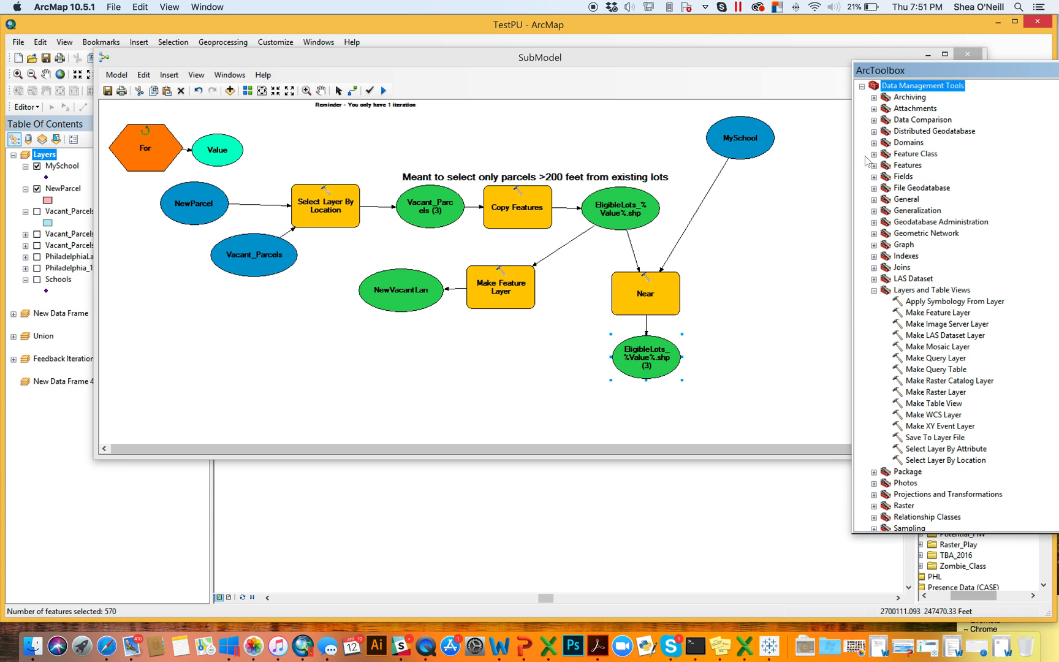
pyautogui.click(873, 290)
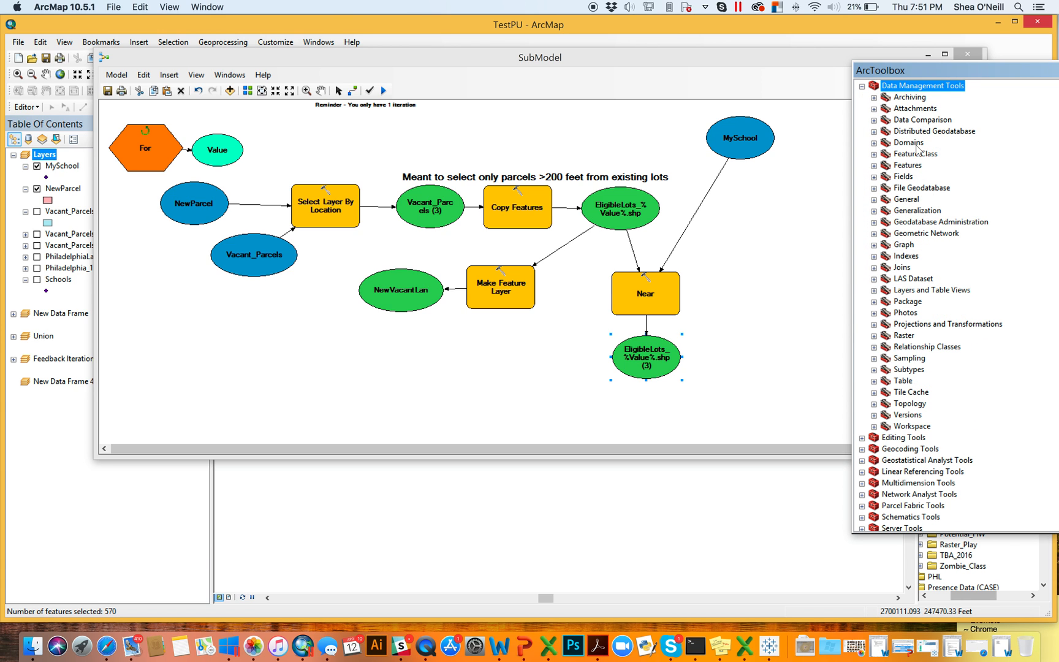
pyautogui.click(873, 200)
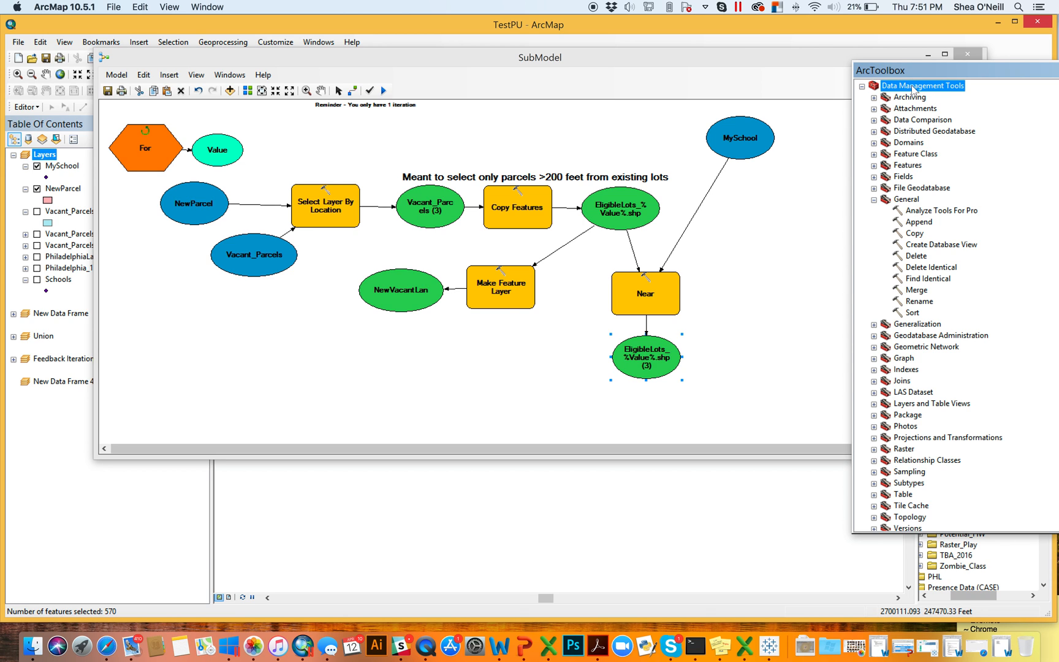
pyautogui.click(920, 313)
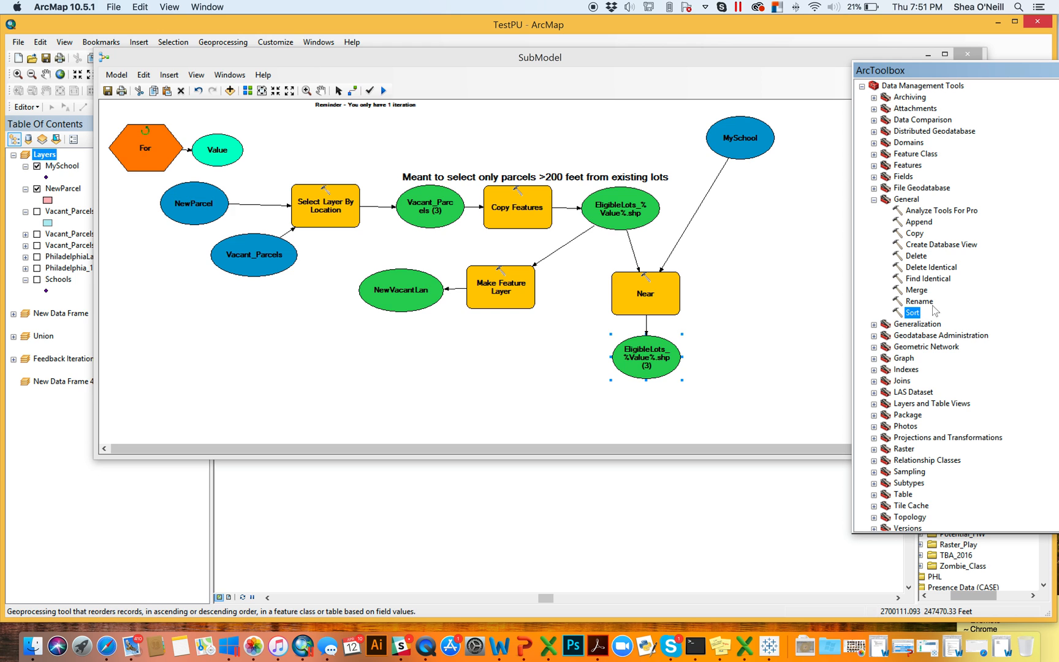
pyautogui.moveTo(918, 316); pyautogui.dragTo(579, 414)
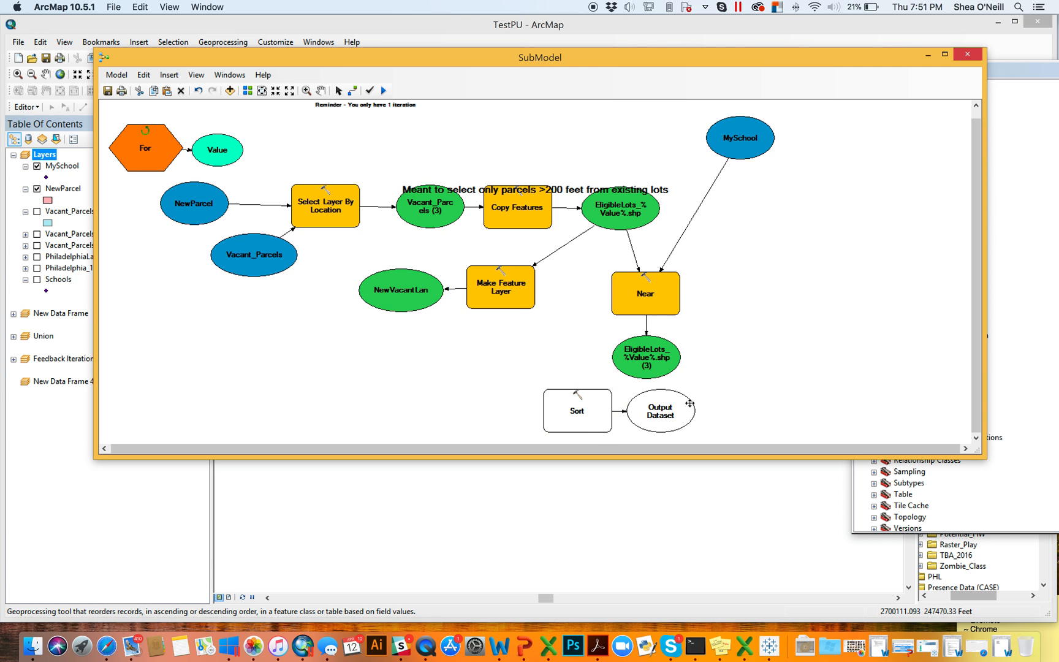
# Arrange Sort and its output beneath the Near output, and connect EligibleLots_%Value%.shp (3) to Sort as its input dataset.
pyautogui.moveTo(689, 403); pyautogui.dragTo(520, 409)
pyautogui.moveTo(597, 421); pyautogui.dragTo(662, 424)
pyautogui.click(700, 357)
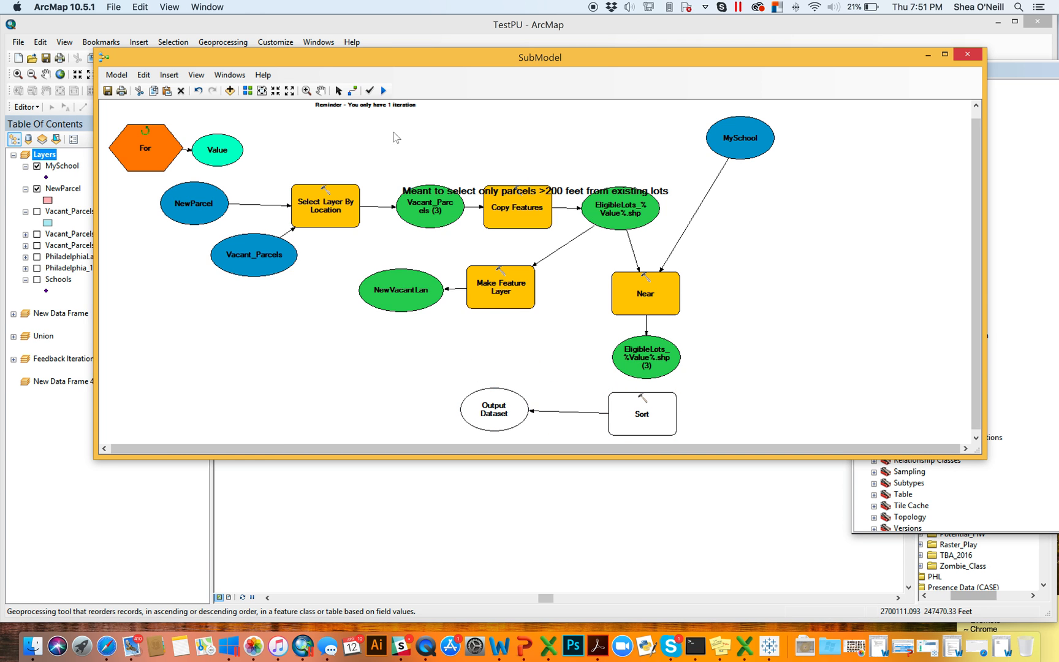
pyautogui.click(352, 90)
pyautogui.moveTo(666, 372); pyautogui.dragTo(665, 417)
pyautogui.click(705, 415)
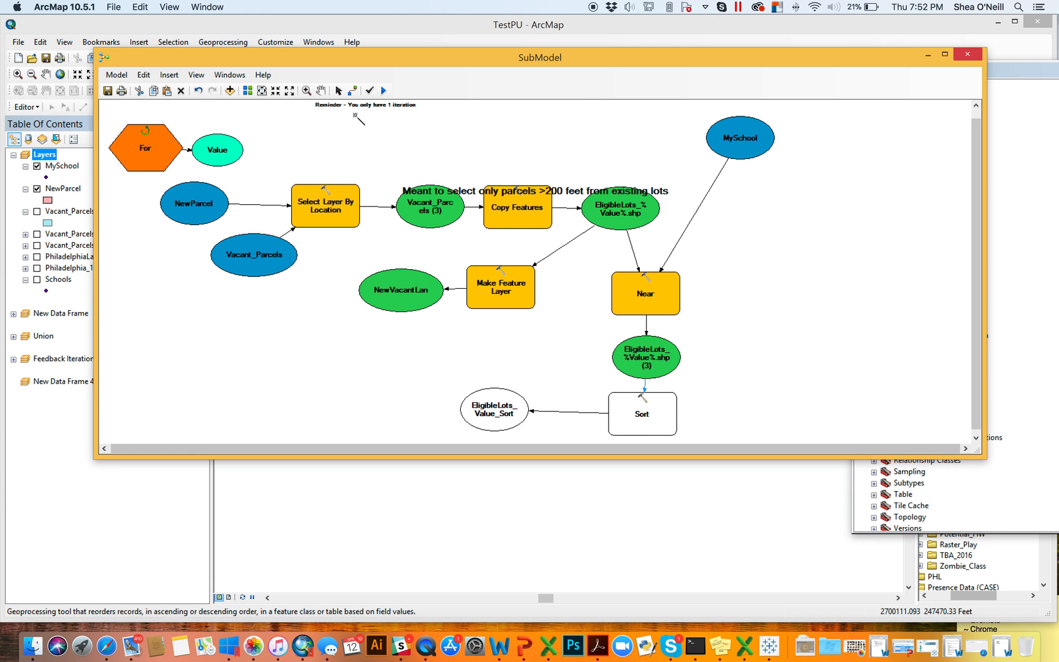
pyautogui.click(338, 90)
# Undo the removal of the EligibleLots_1 layer from the map.
pyautogui.doubleClick(658, 405)
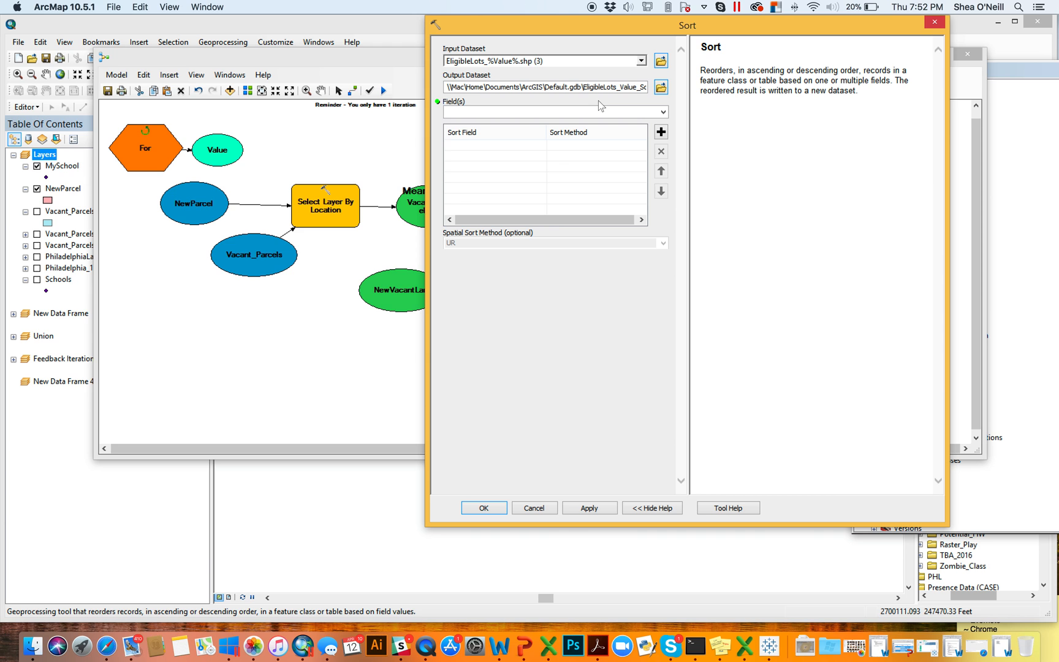
pyautogui.click(934, 25)
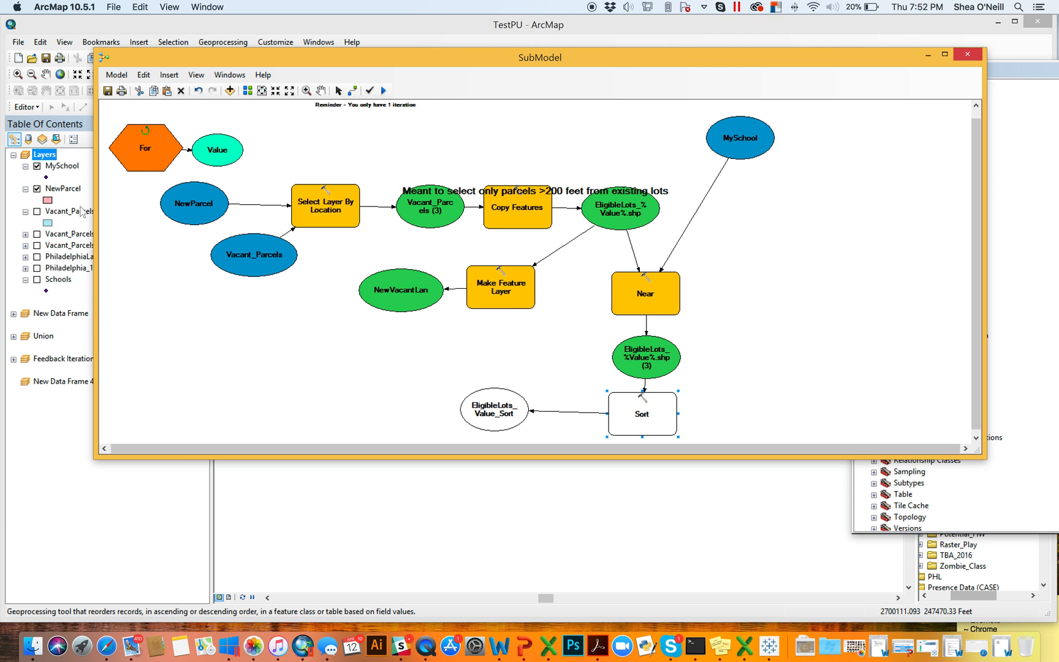
pyautogui.click(92, 24)
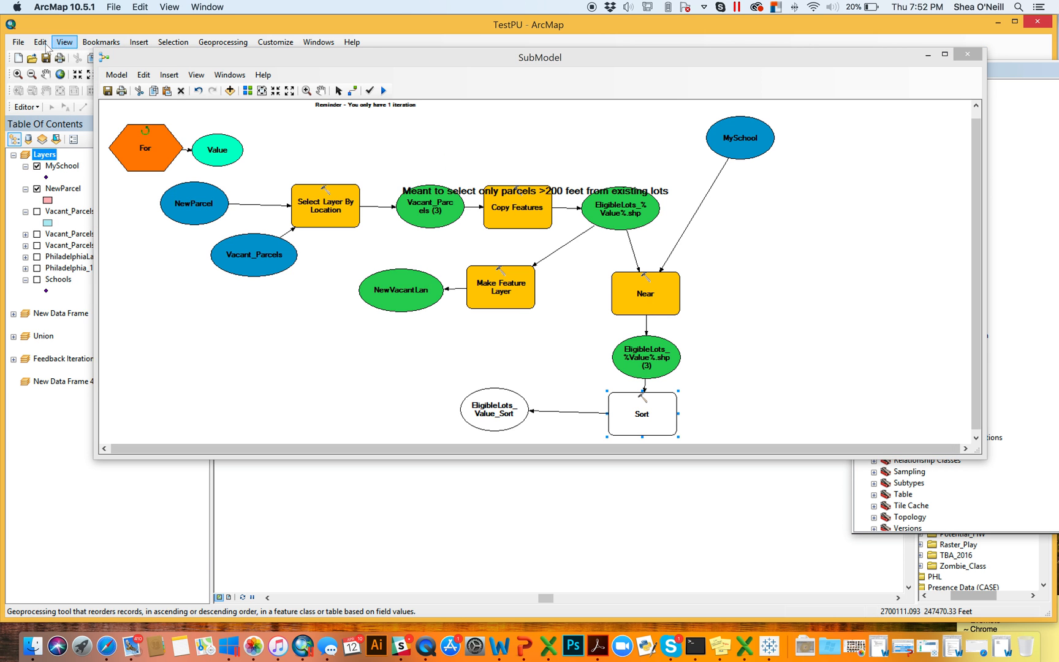
pyautogui.click(40, 41)
pyautogui.click(49, 56)
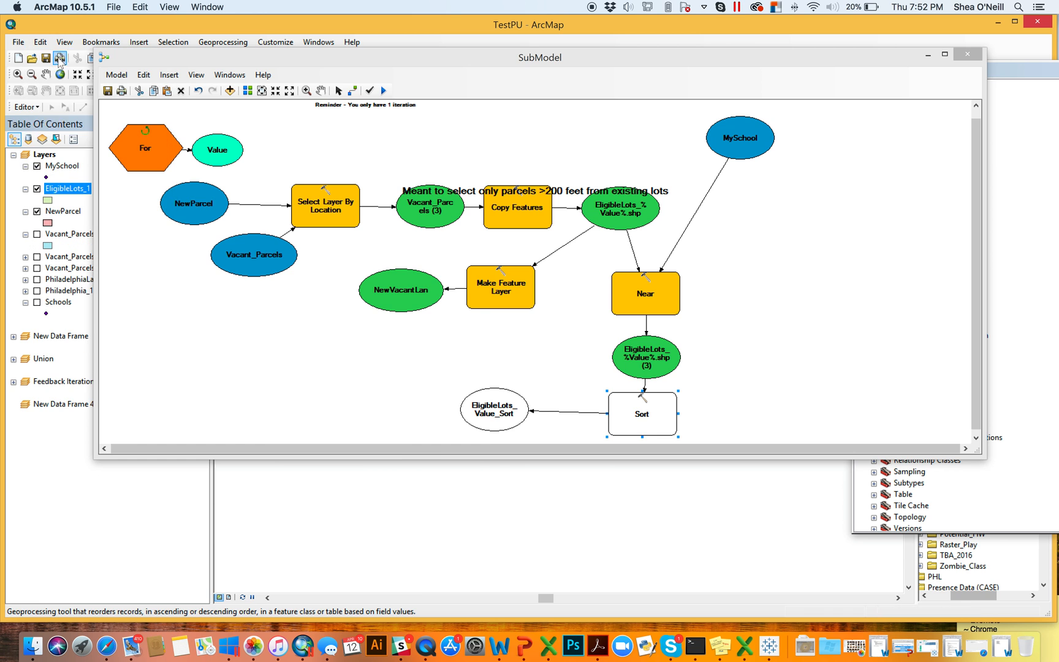
# Open the EligibleLots_1 attribute table and sort its records by NEAR_DIST in ascending order.
pyautogui.rightClick(59, 188)
pyautogui.click(113, 221)
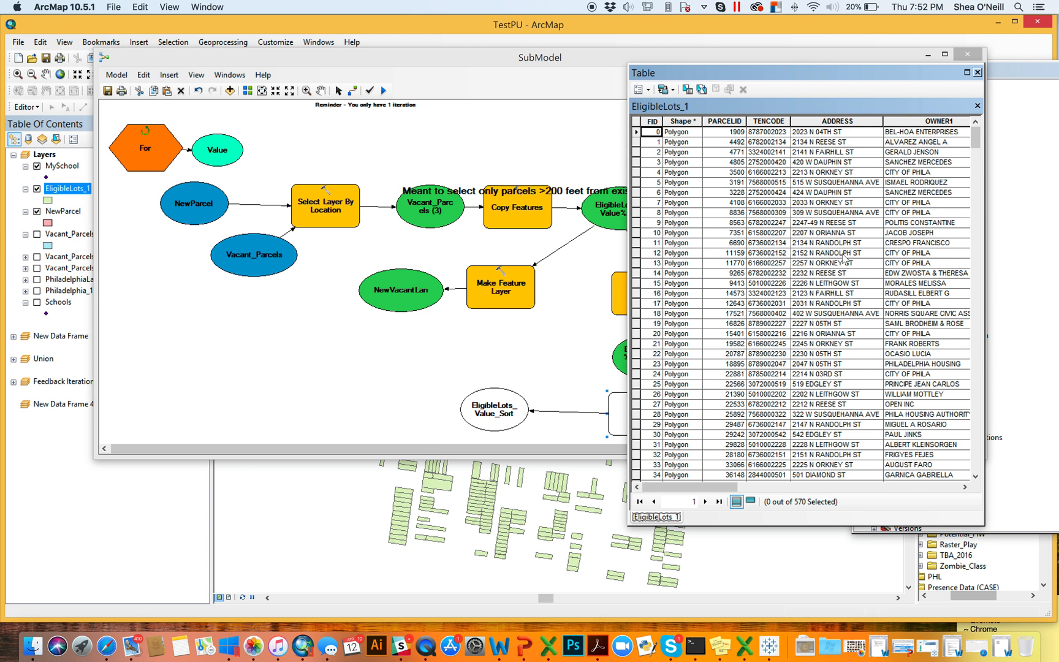
pyautogui.rightClick(910, 122)
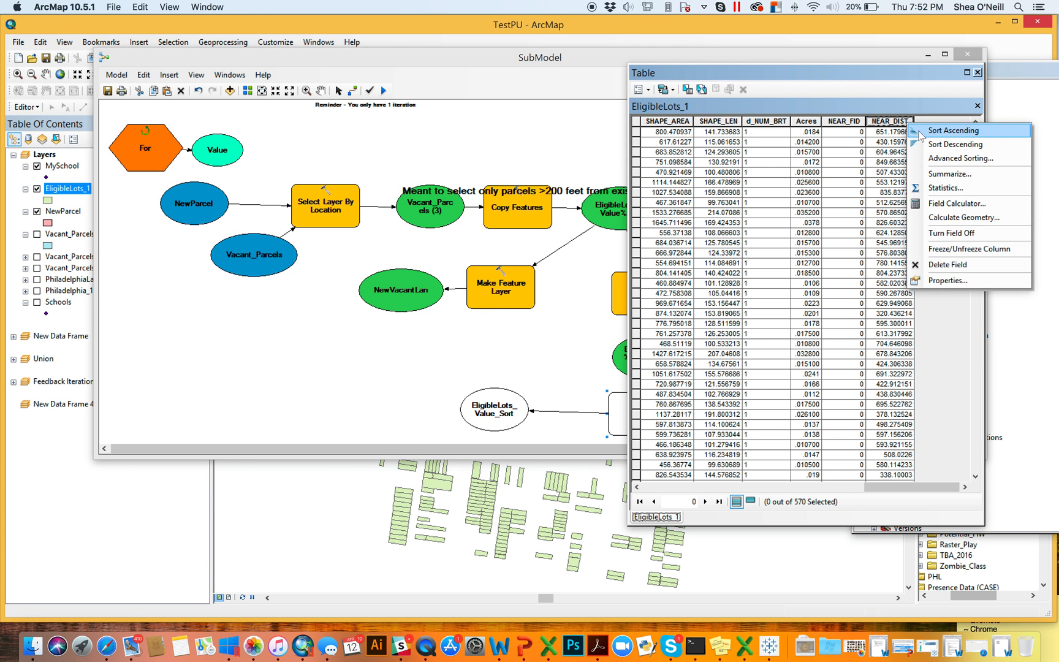
pyautogui.click(913, 133)
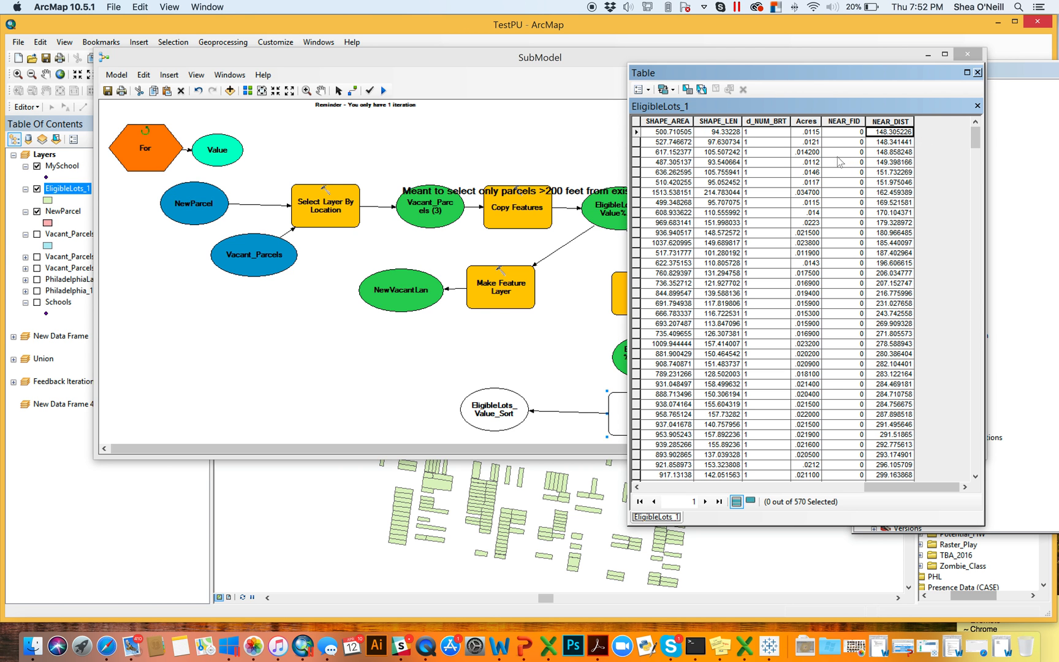
# Examine how the FID, address and distance fields are ordered in the sorted EligibleLots_1 table, and close it.
pyautogui.hscroll(-15, 828, 170)
pyautogui.hscroll(15, 827, 170)
pyautogui.hscroll(-5, 827, 172)
pyautogui.hscroll(-10, 827, 172)
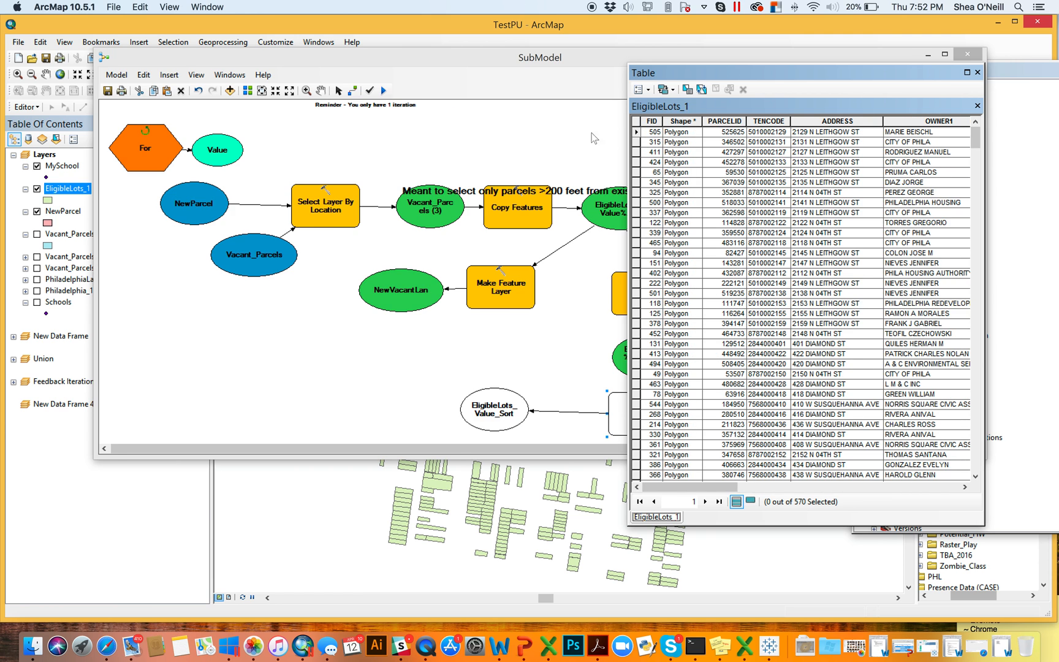
pyautogui.hscroll(-5, 616, 147)
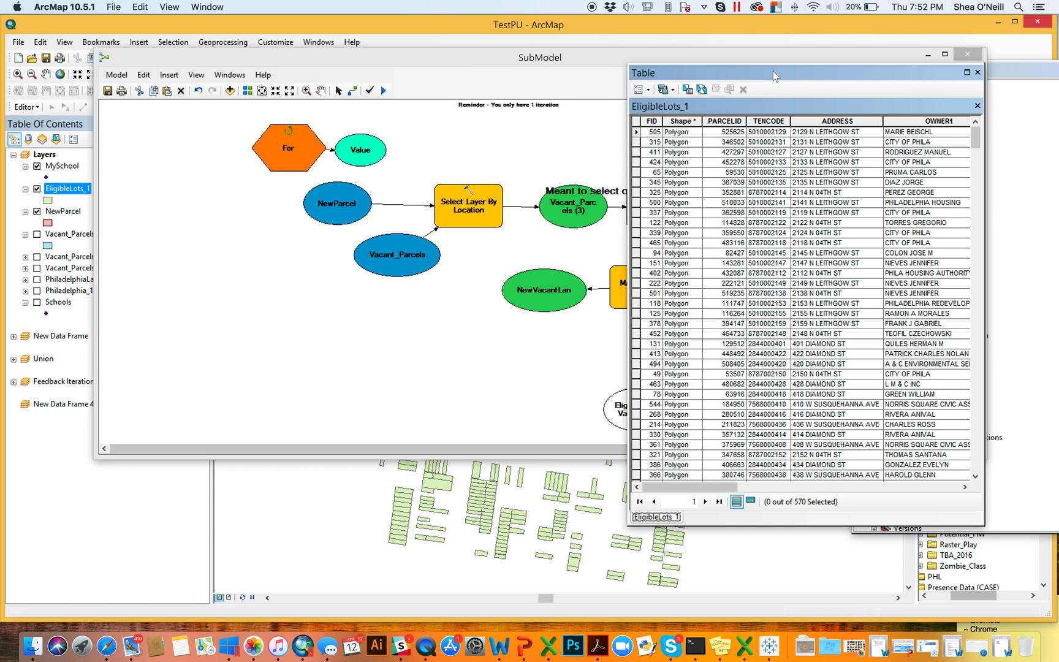
pyautogui.moveTo(766, 74); pyautogui.dragTo(718, 83)
pyautogui.click(929, 83)
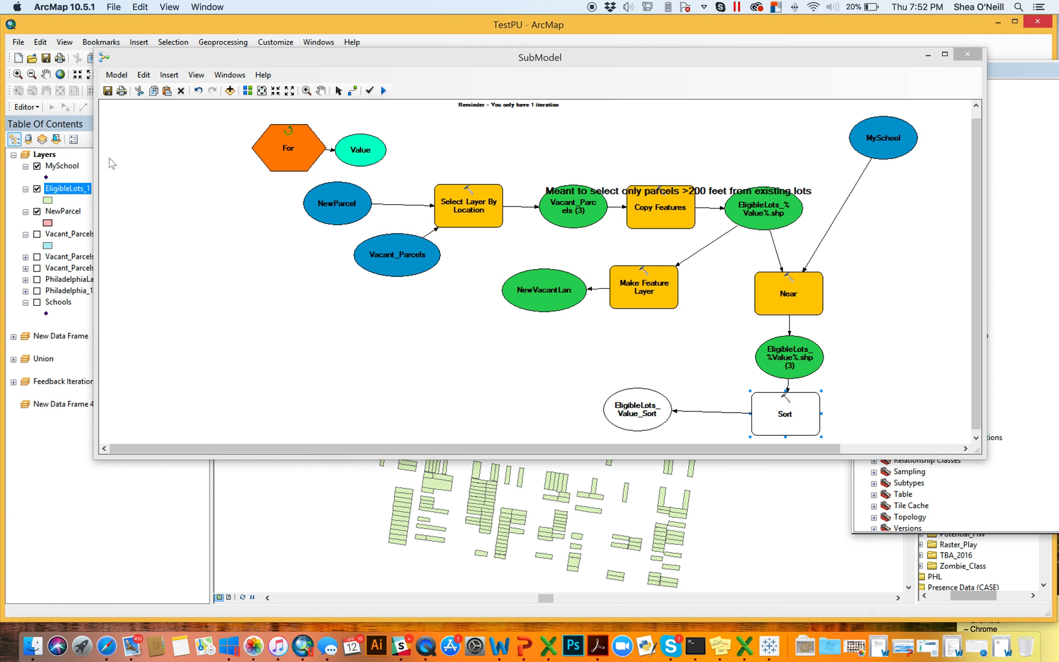
# Remove the restored EligibleLots_1 layer from the map.
pyautogui.rightClick(80, 192)
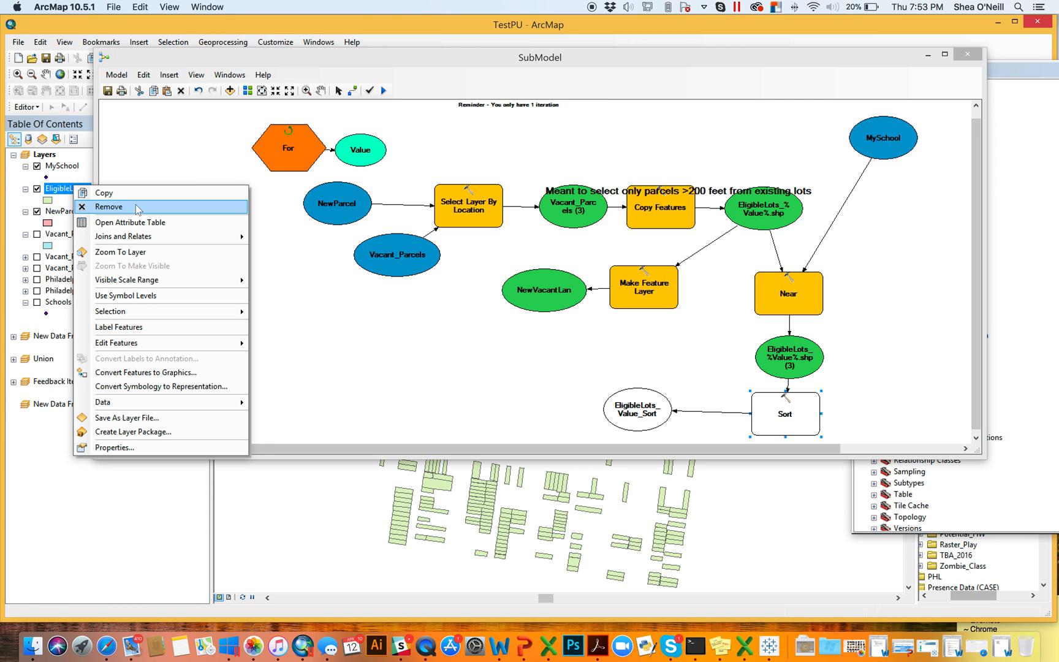
pyautogui.click(109, 206)
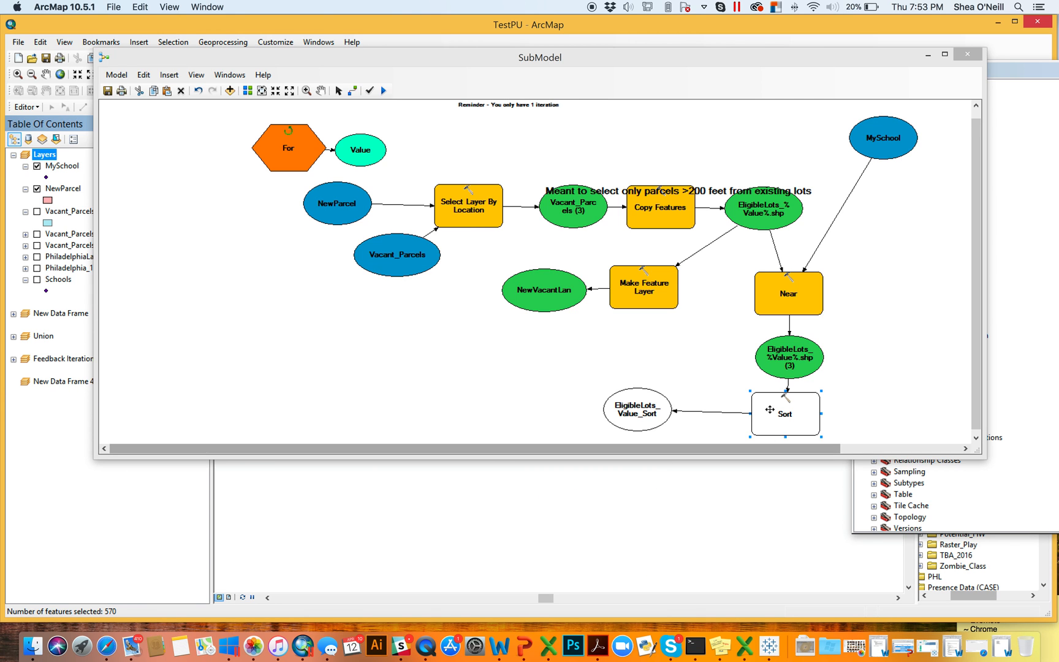
# Configure the Sort tool to order the records by NEAR_DIST with the ASCENDING method.
pyautogui.click(770, 408)
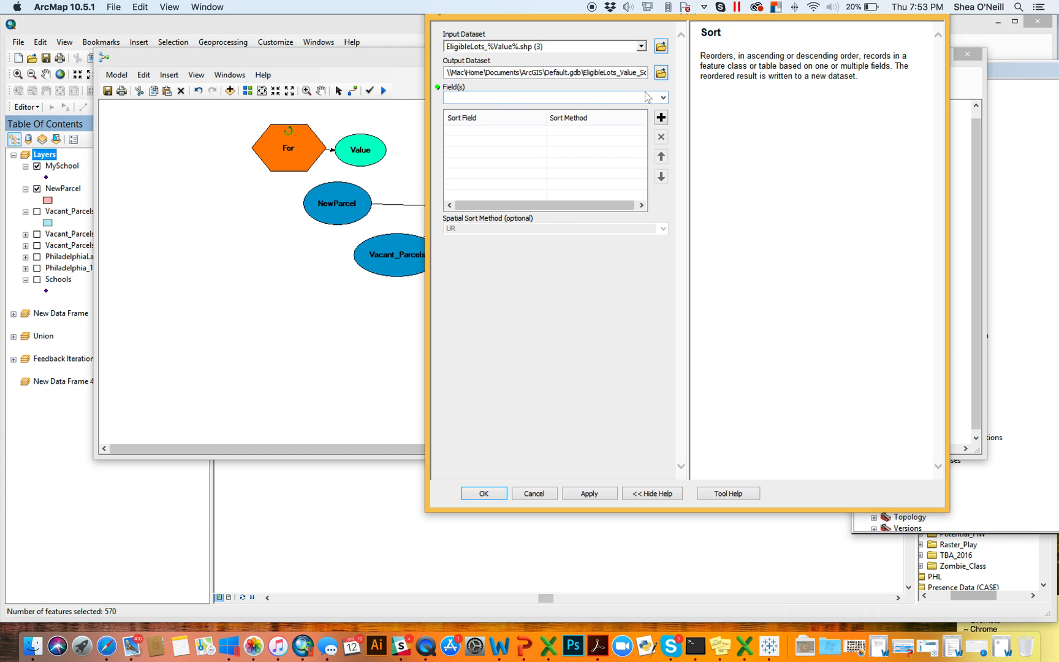
pyautogui.click(662, 96)
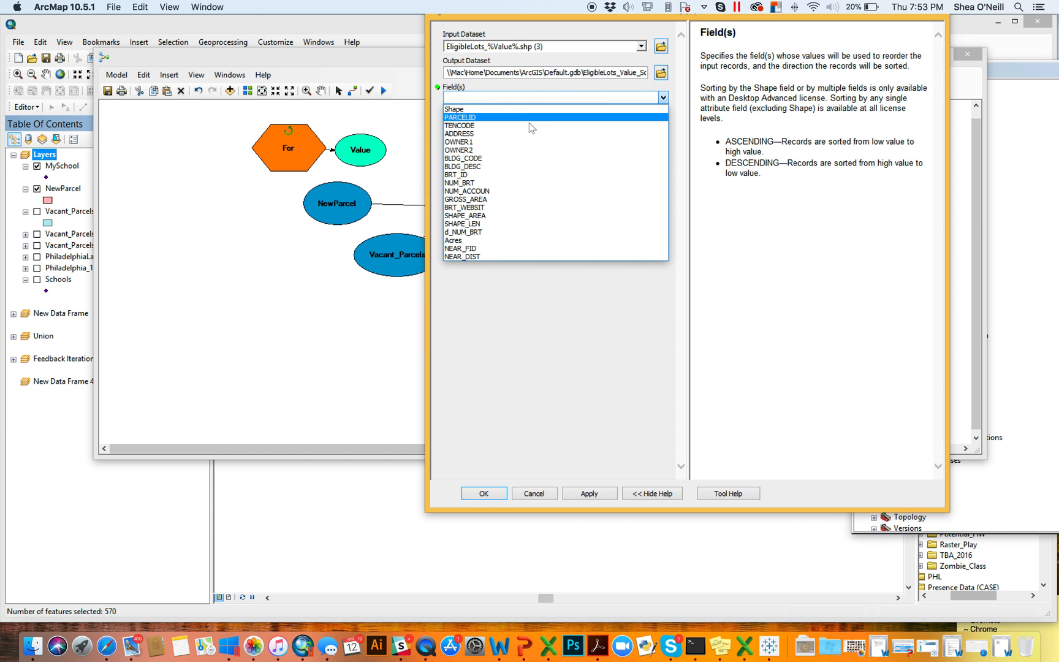
pyautogui.click(490, 257)
pyautogui.click(578, 135)
pyautogui.click(603, 302)
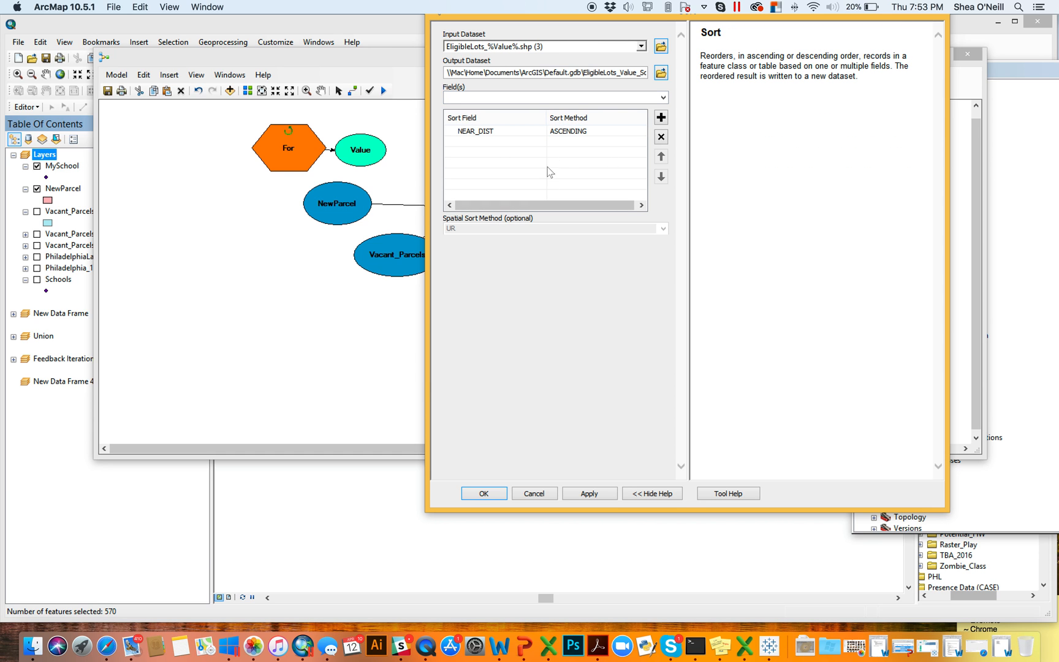
pyautogui.click(494, 495)
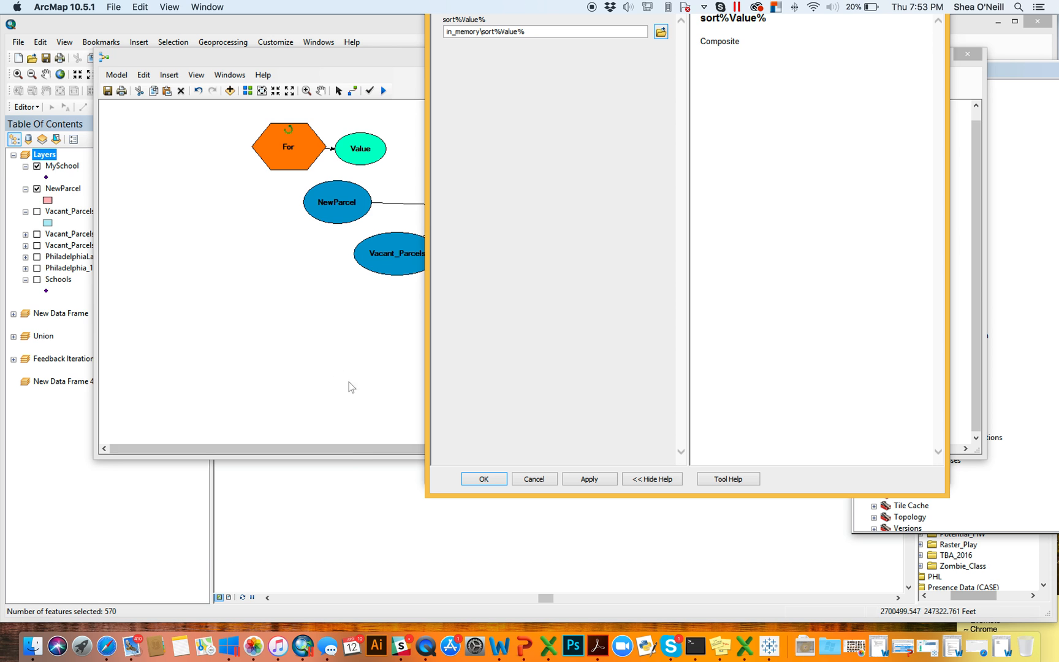
# Try to set the Sort output's path to in_memory\sort%Value%, and enlarge the SubModel window.
pyautogui.click(483, 479)
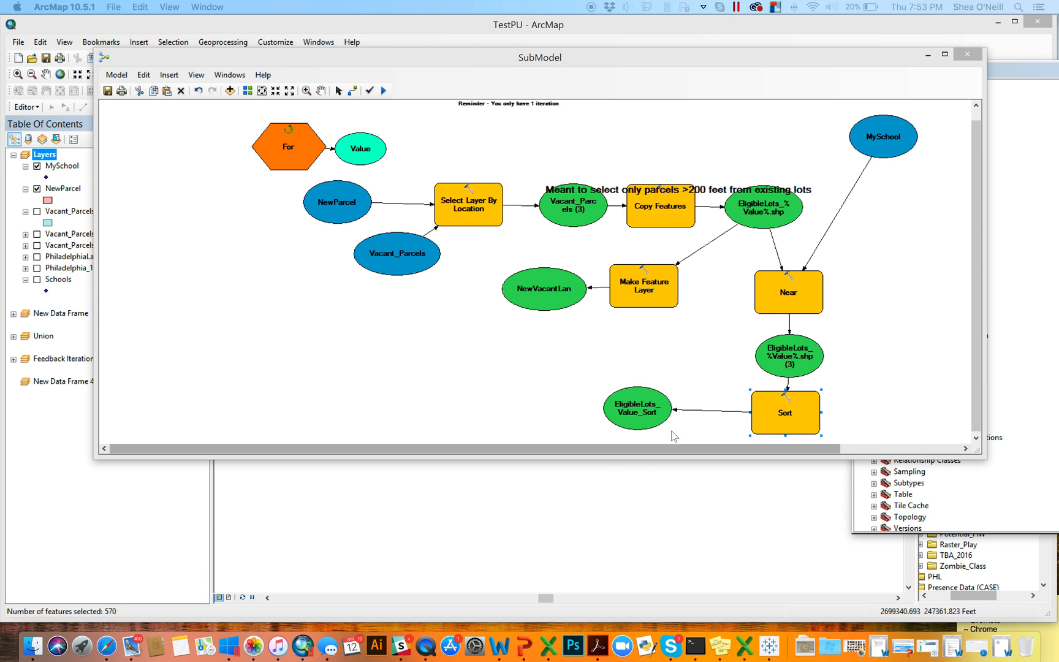
pyautogui.moveTo(723, 457); pyautogui.dragTo(739, 486)
# Set the Sort tool's output dataset to in_memory/sort%Value% and move the output element closer to the Sort tool.
pyautogui.doubleClick(771, 424)
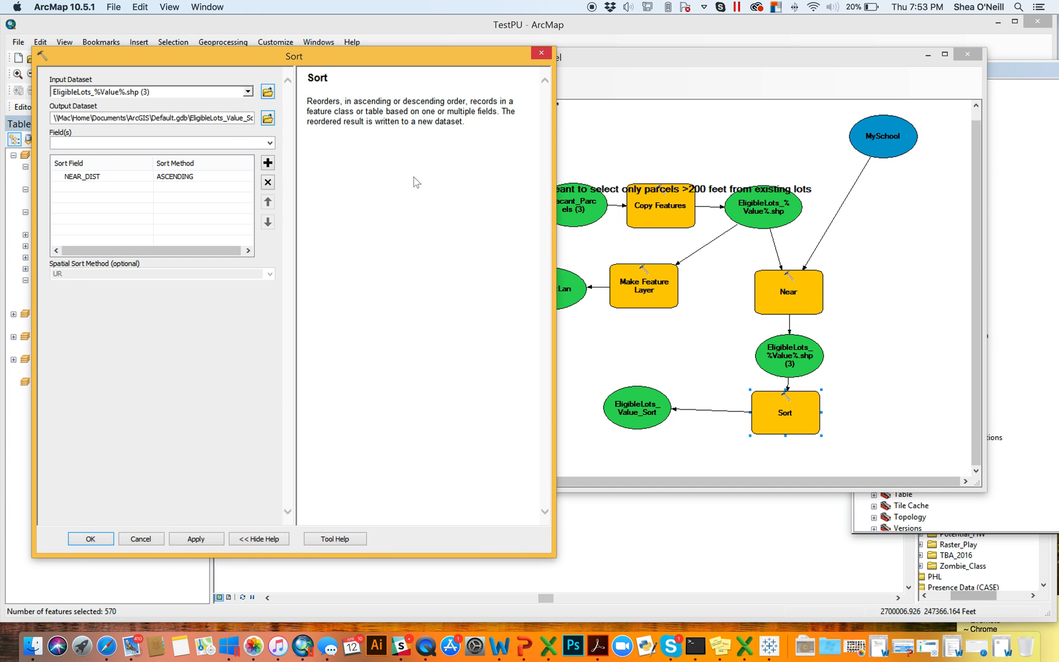
pyautogui.doubleClick(238, 119)
pyautogui.click(236, 118)
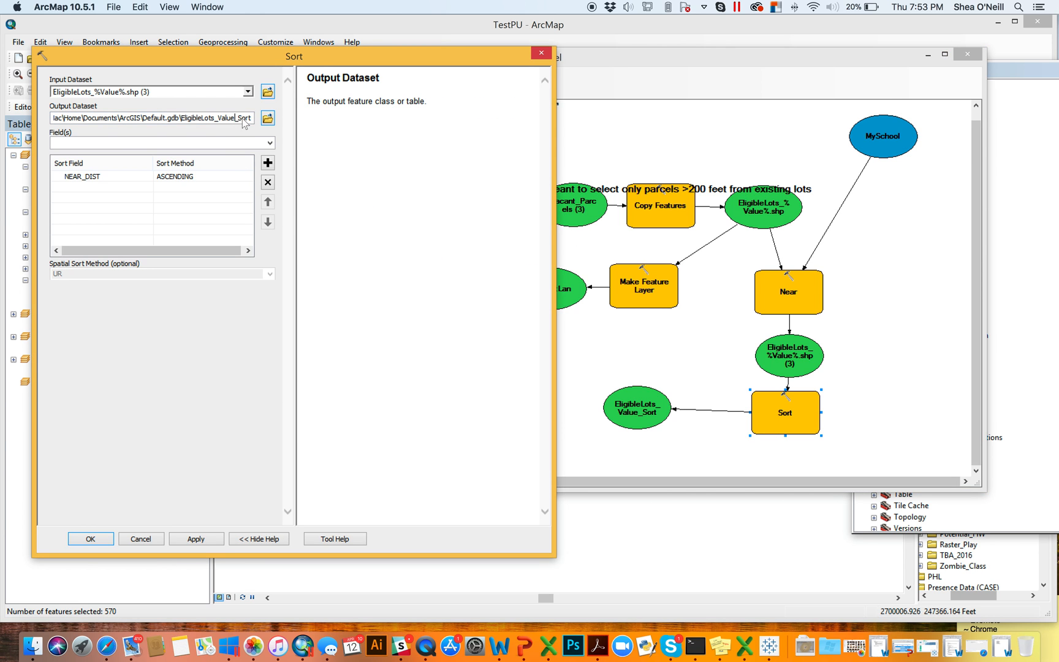
pyautogui.hotkey('ctrl', 'a')
pyautogui.write('t')
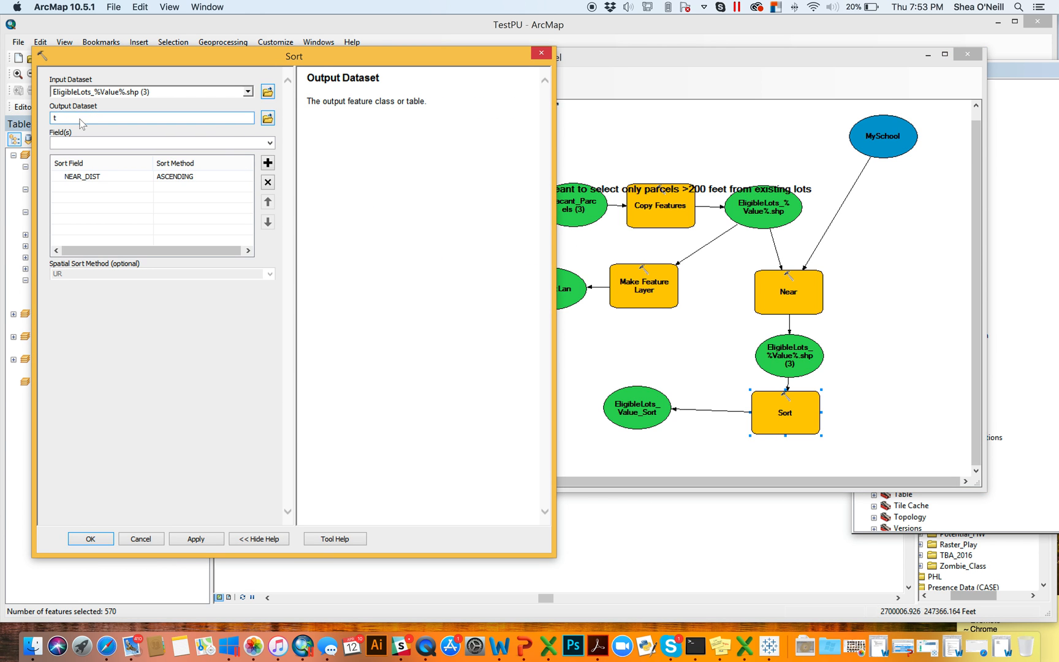
pyautogui.write('ion')
pyautogui.write('%Valu')
pyautogui.press('BackSpace')
pyautogui.press('BackSpace')
pyautogui.write('sort%Value')
pyautogui.moveTo(250, 57); pyautogui.dragTo(690, 73)
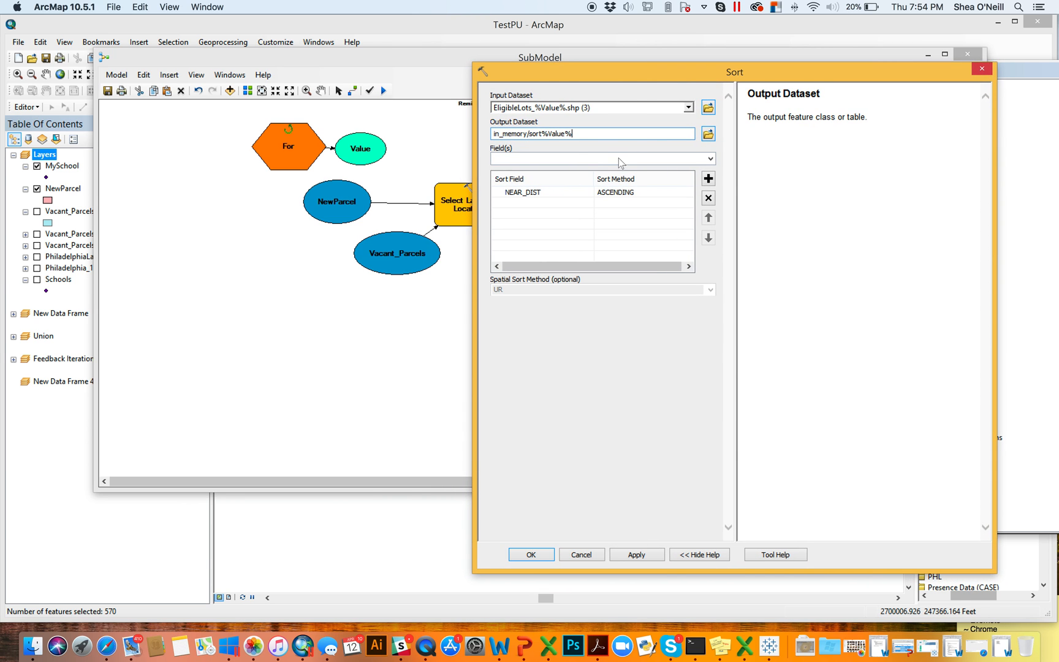
pyautogui.moveTo(541, 77); pyautogui.dragTo(617, 83)
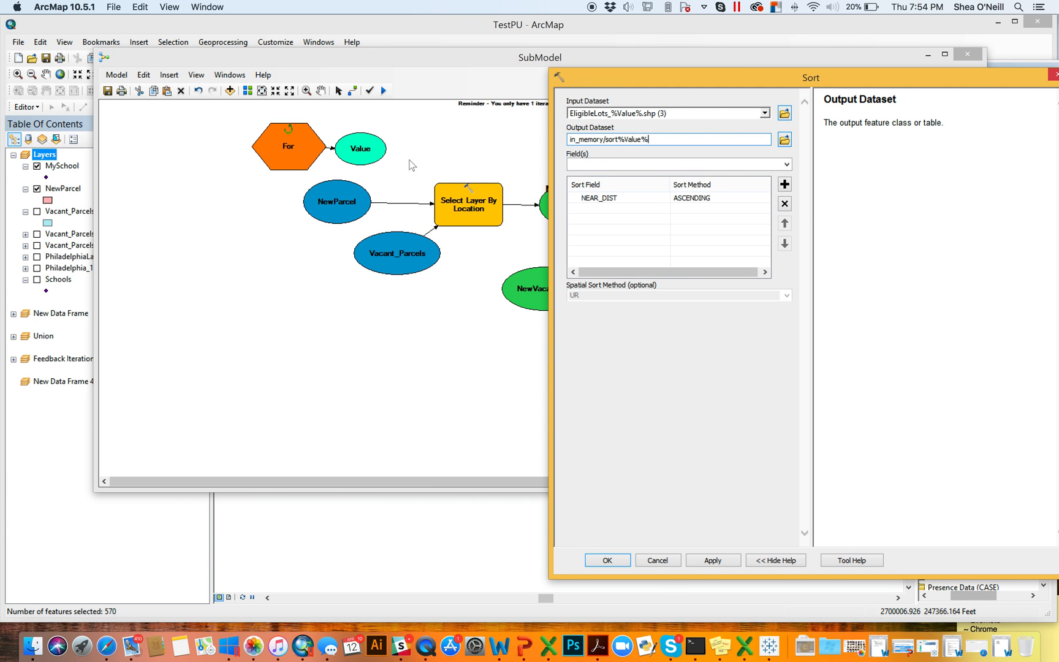
pyautogui.click(610, 568)
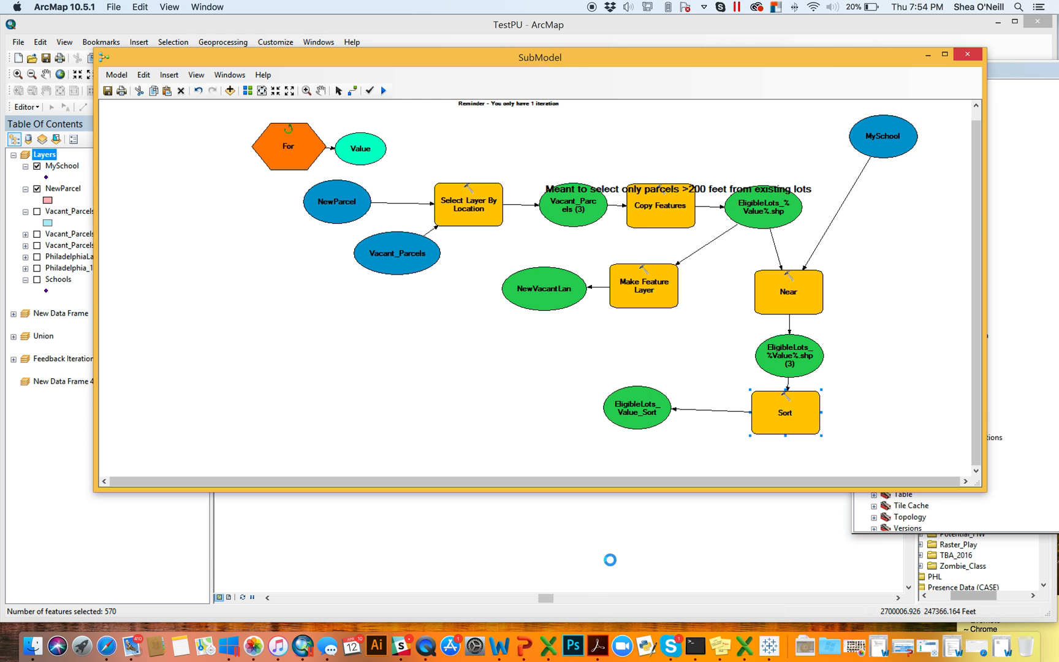
pyautogui.moveTo(652, 421); pyautogui.dragTo(704, 422)
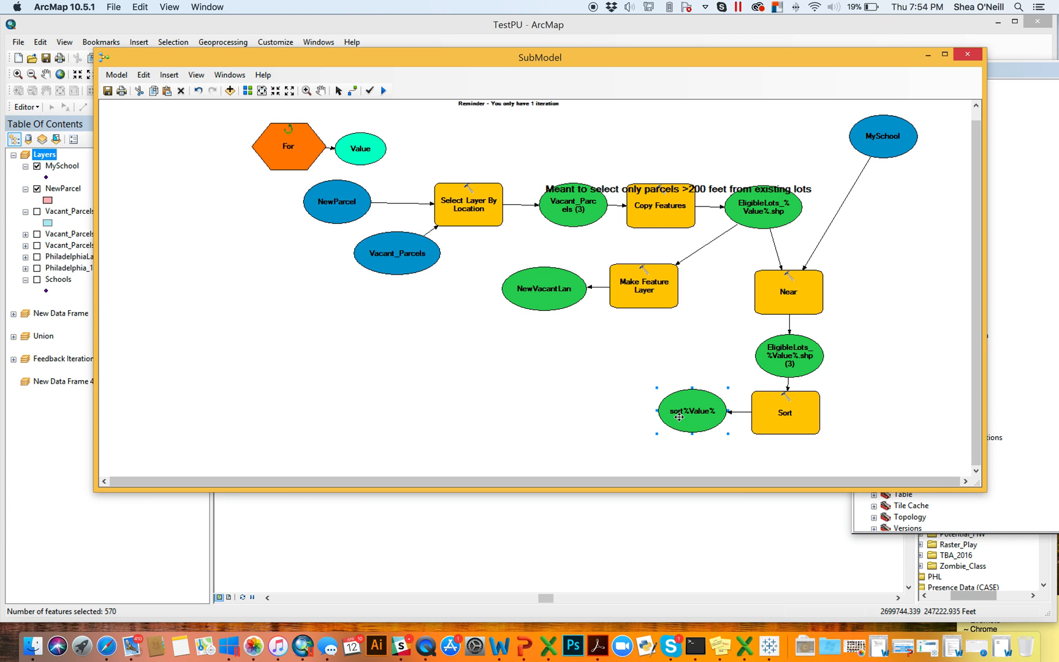
pyautogui.moveTo(679, 417); pyautogui.dragTo(684, 418)
# Add the model-only Get Field Value tool to the free area below Make Feature Layer, placing its output to its left.
pyautogui.rightClick(518, 390)
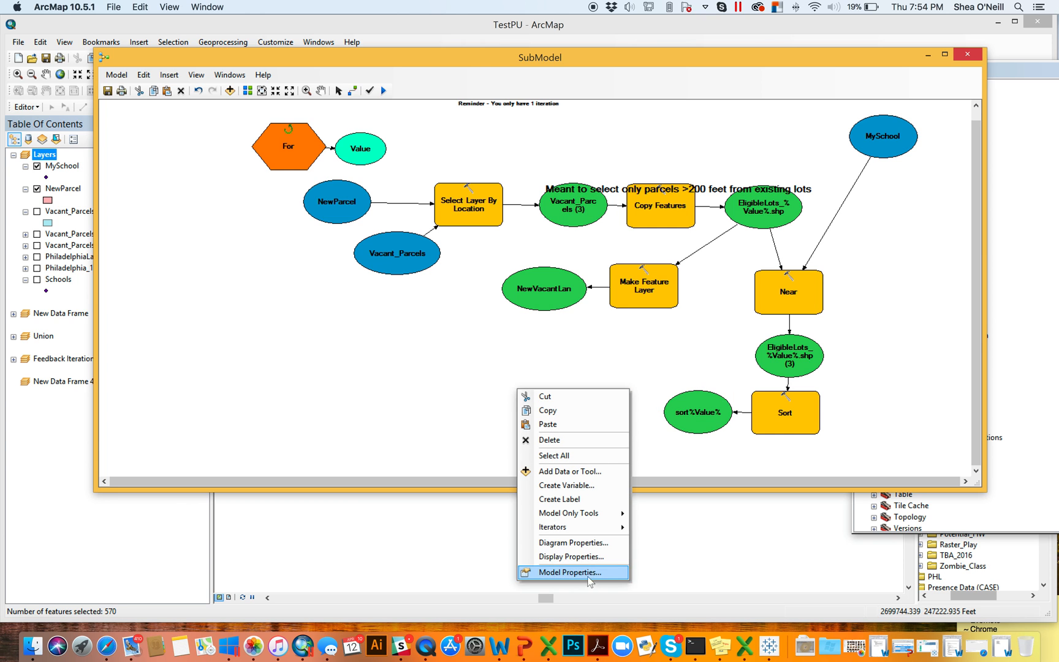
pyautogui.click(421, 405)
pyautogui.rightClick(535, 389)
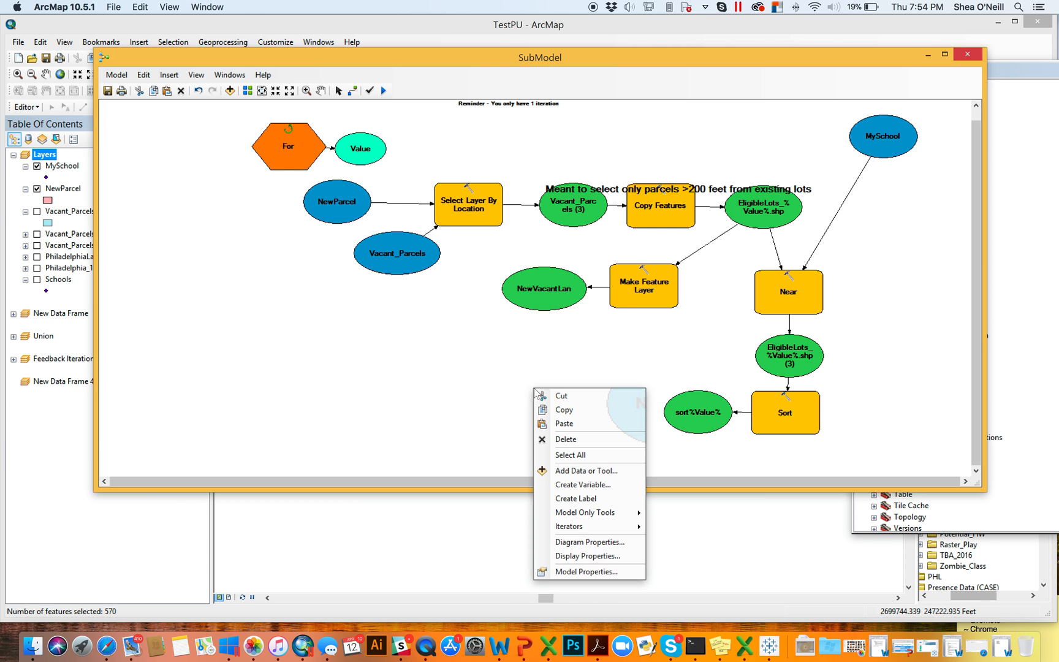
pyautogui.moveTo(609, 513)
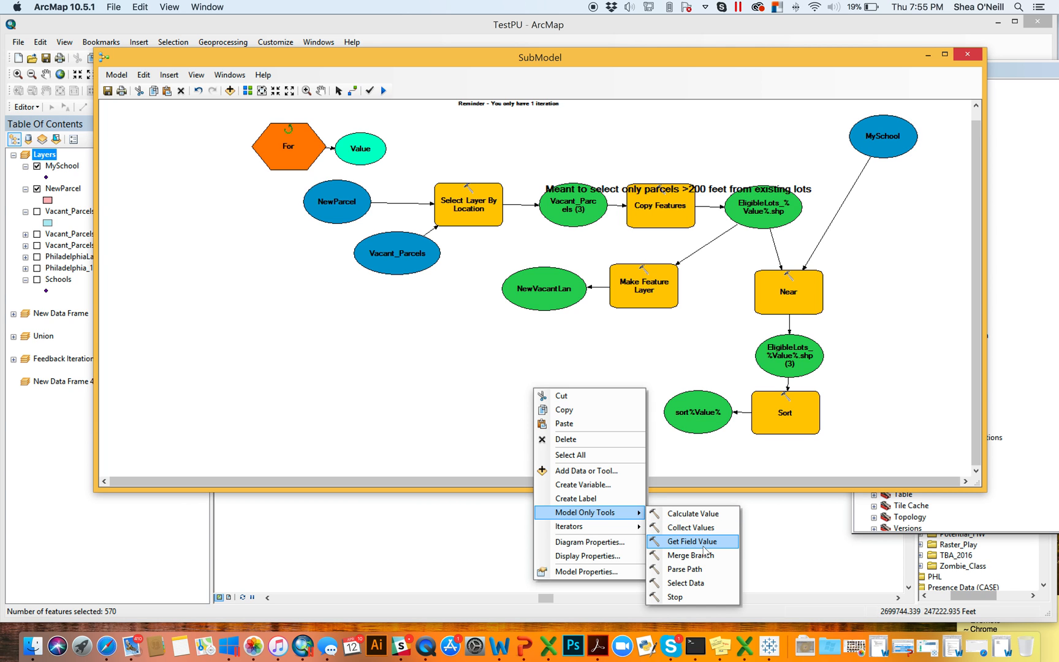
pyautogui.click(704, 550)
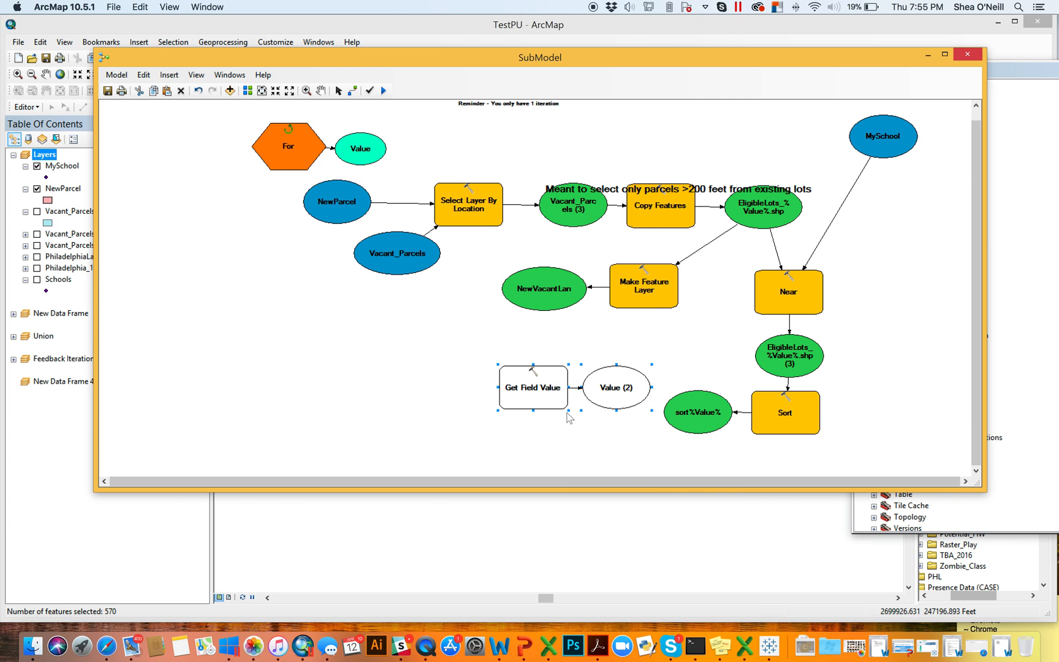
pyautogui.moveTo(614, 384); pyautogui.dragTo(440, 371)
pyautogui.moveTo(532, 389); pyautogui.dragTo(558, 396)
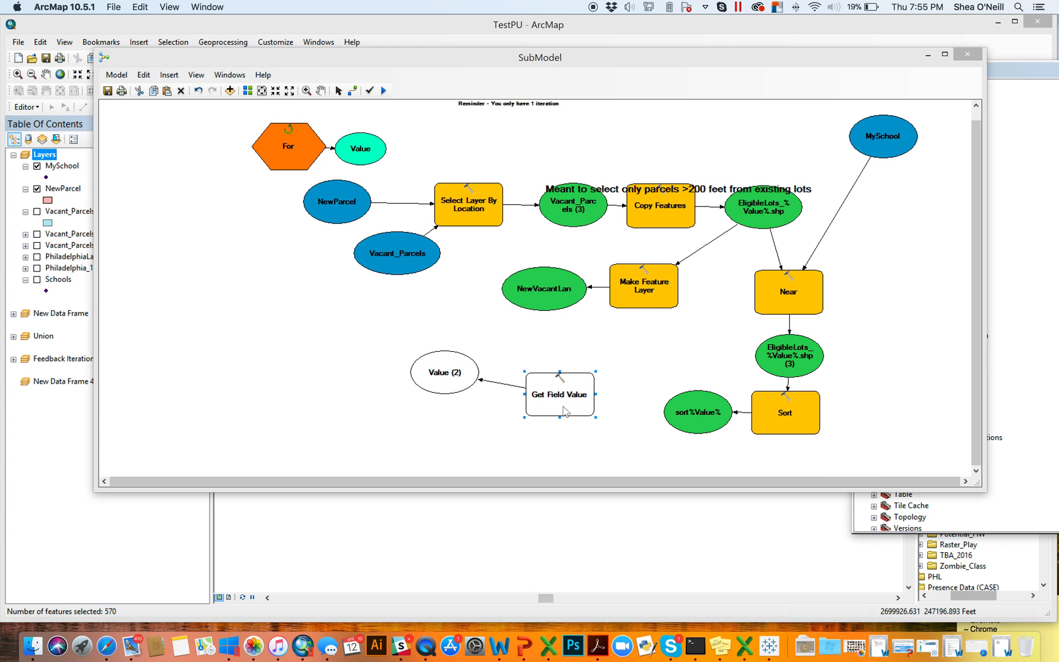
# Line up Get Field Value and its output with the Sort output, and connect sort%Value% to the tool as its input.
pyautogui.doubleClick(567, 408)
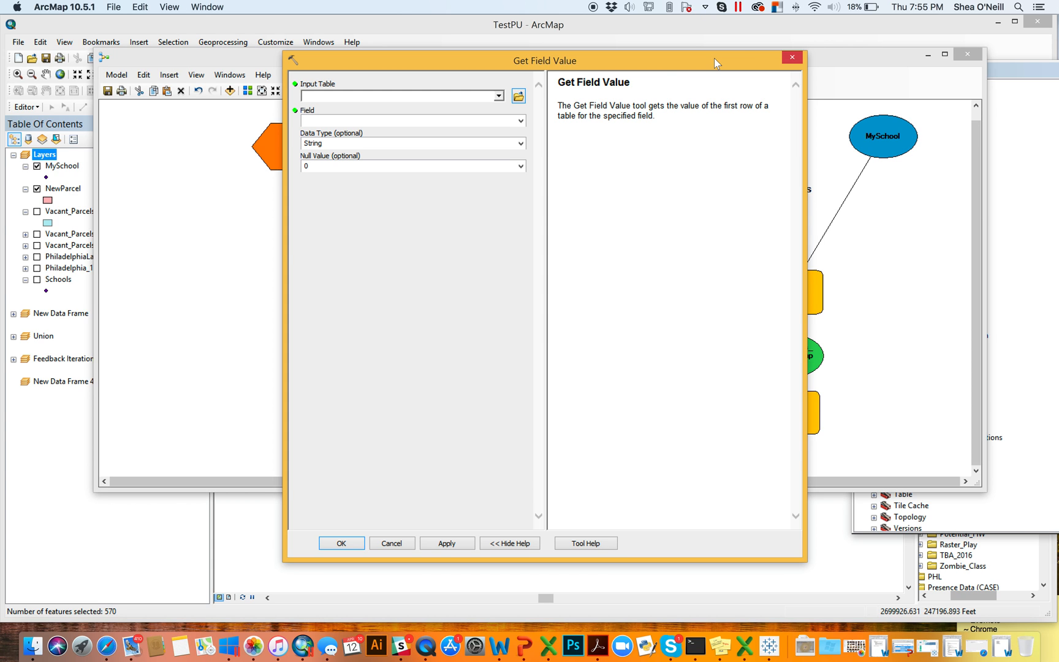
pyautogui.click(794, 58)
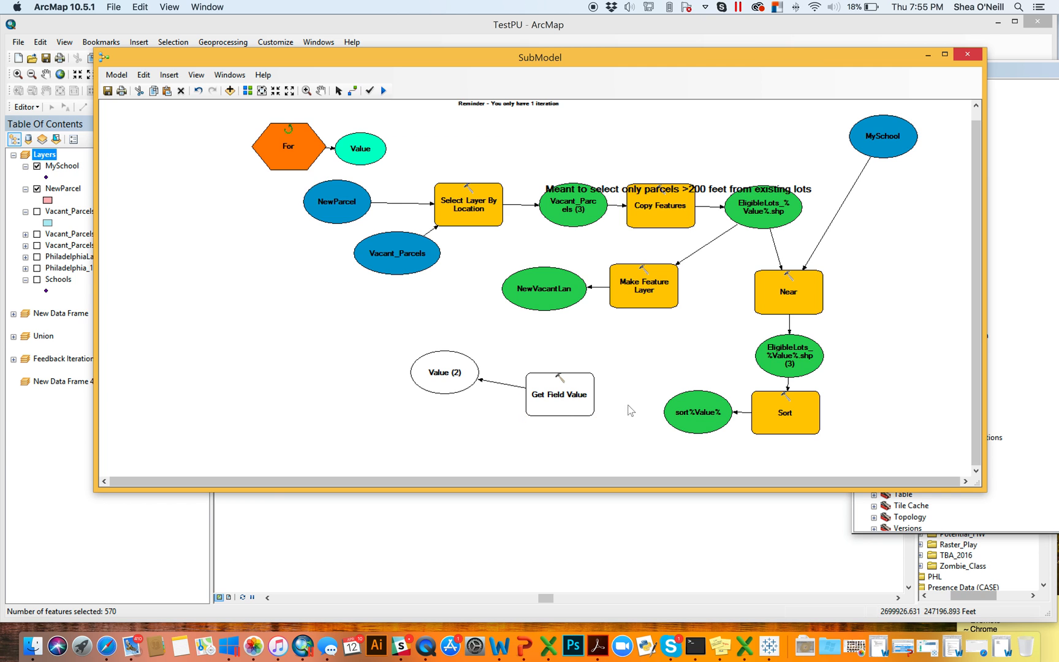
pyautogui.moveTo(568, 401); pyautogui.dragTo(617, 420)
pyautogui.moveTo(469, 379); pyautogui.dragTo(532, 417)
pyautogui.click(352, 91)
pyautogui.click(685, 429)
pyautogui.click(623, 424)
pyautogui.click(660, 427)
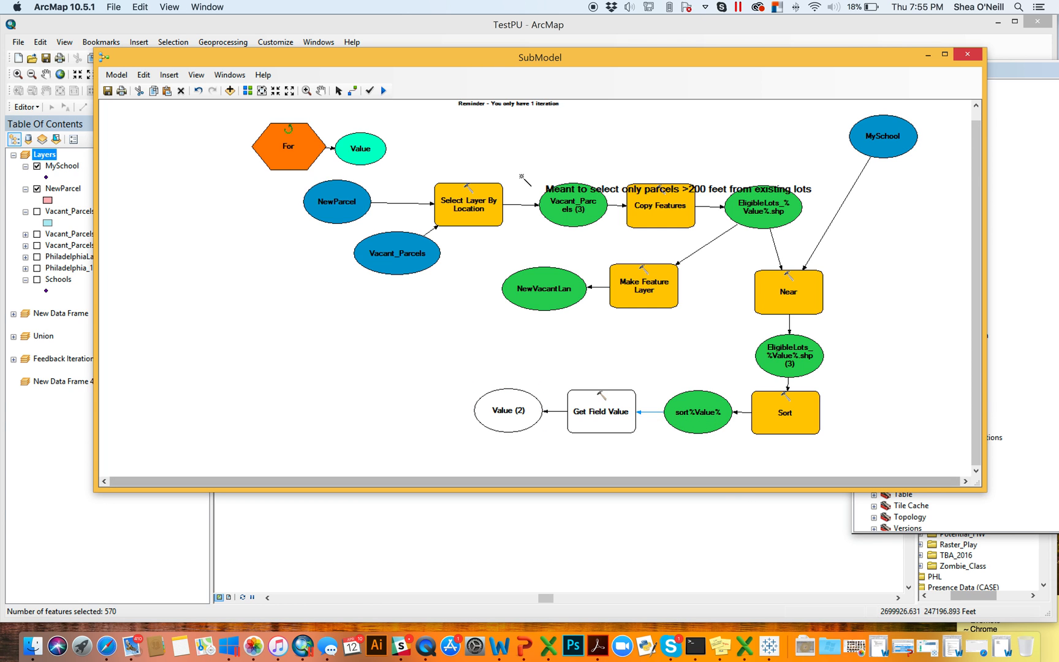
pyautogui.click(337, 92)
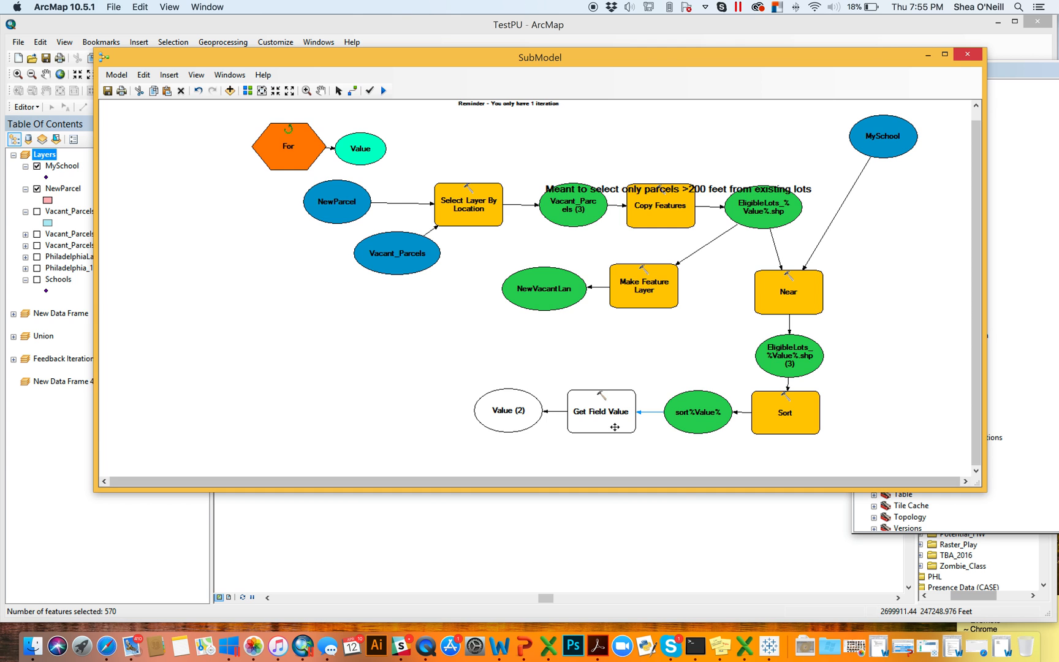
# Choose PARCELID as the field that Get Field Value reads from the sort%Value% table.
pyautogui.doubleClick(612, 425)
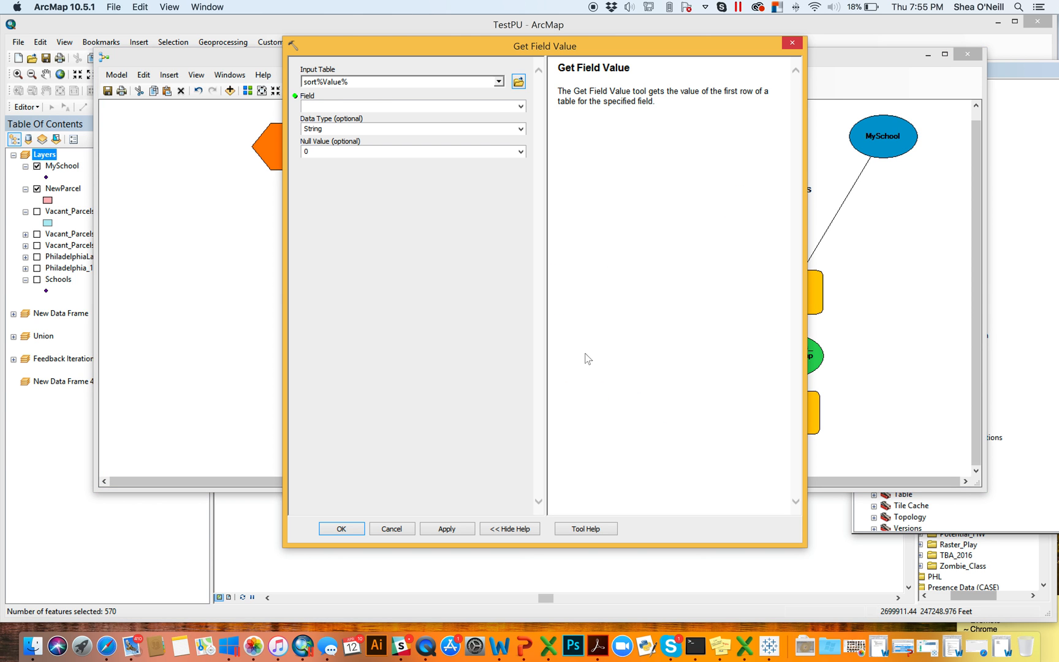
pyautogui.click(518, 108)
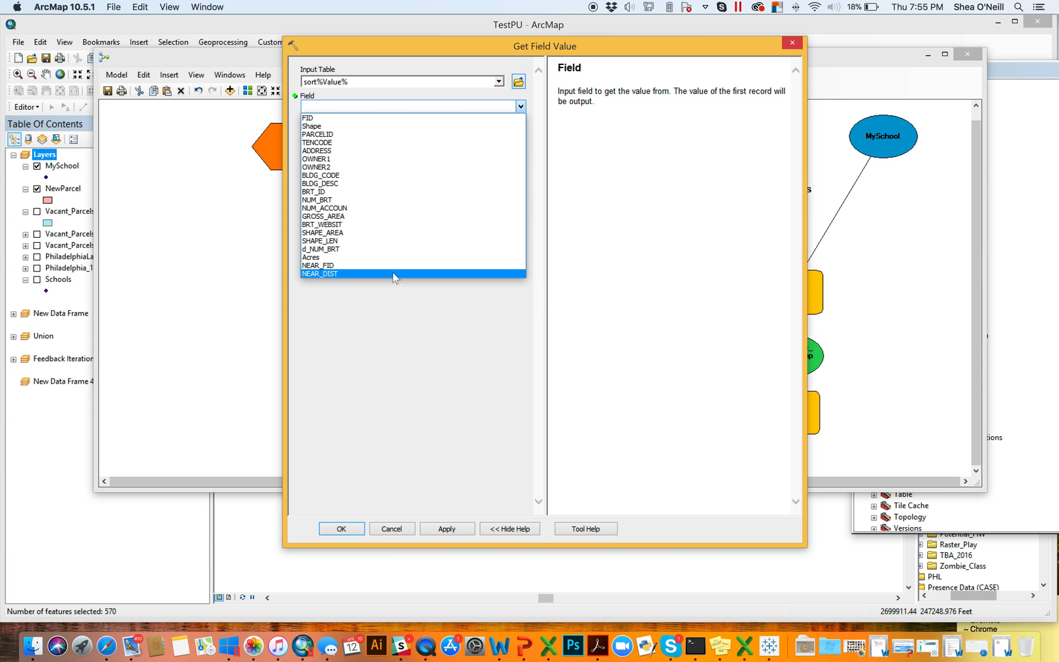
pyautogui.click(633, 54)
pyautogui.moveTo(633, 54); pyautogui.dragTo(422, 73)
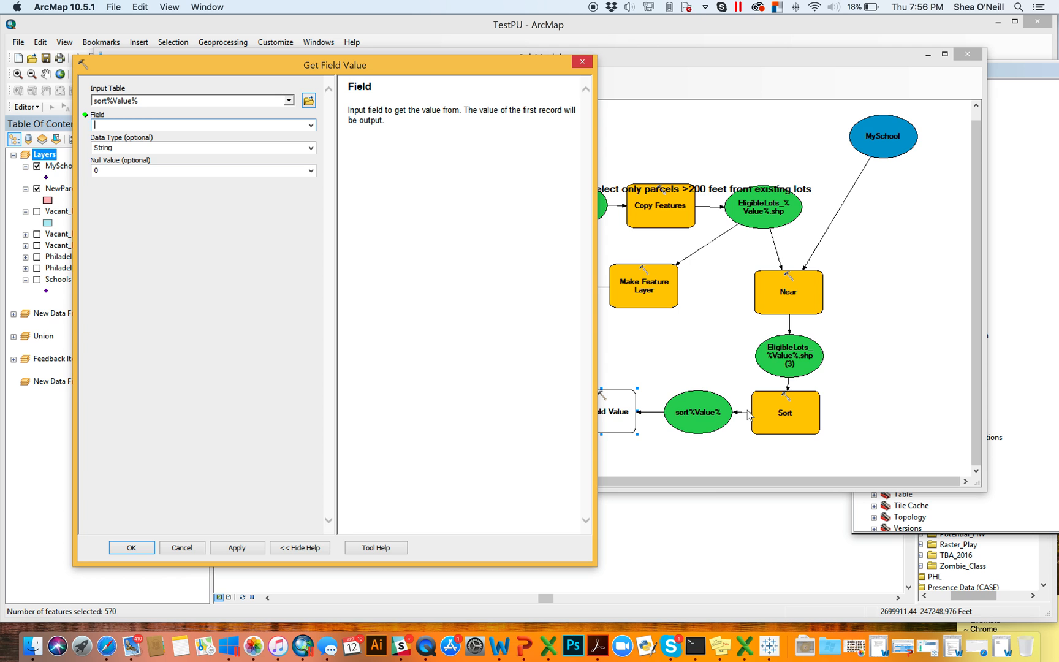
pyautogui.click(310, 125)
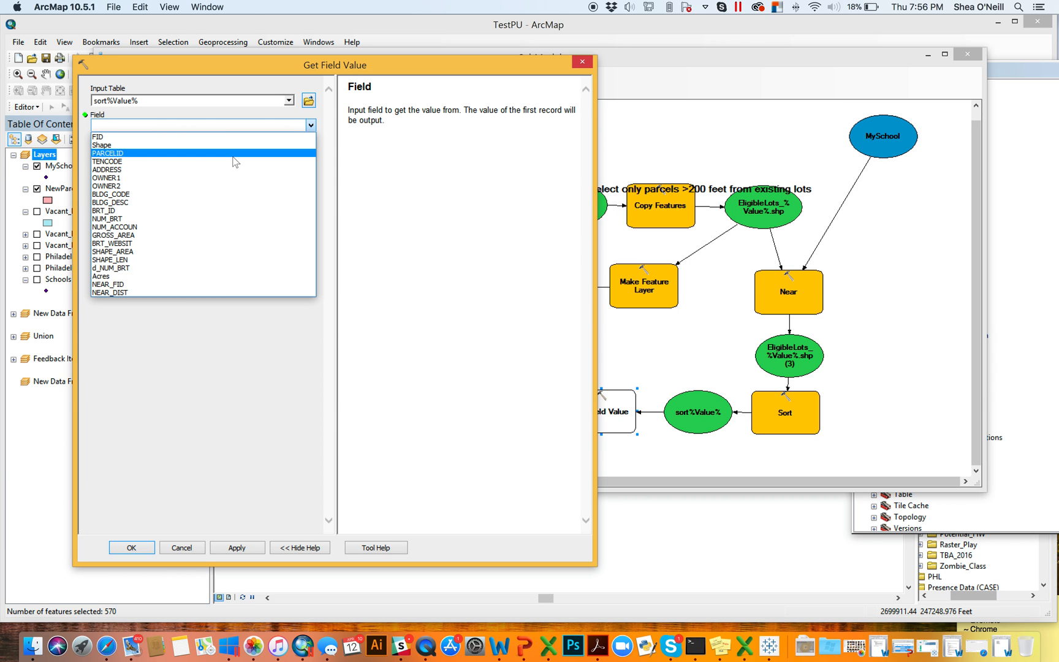
pyautogui.click(234, 153)
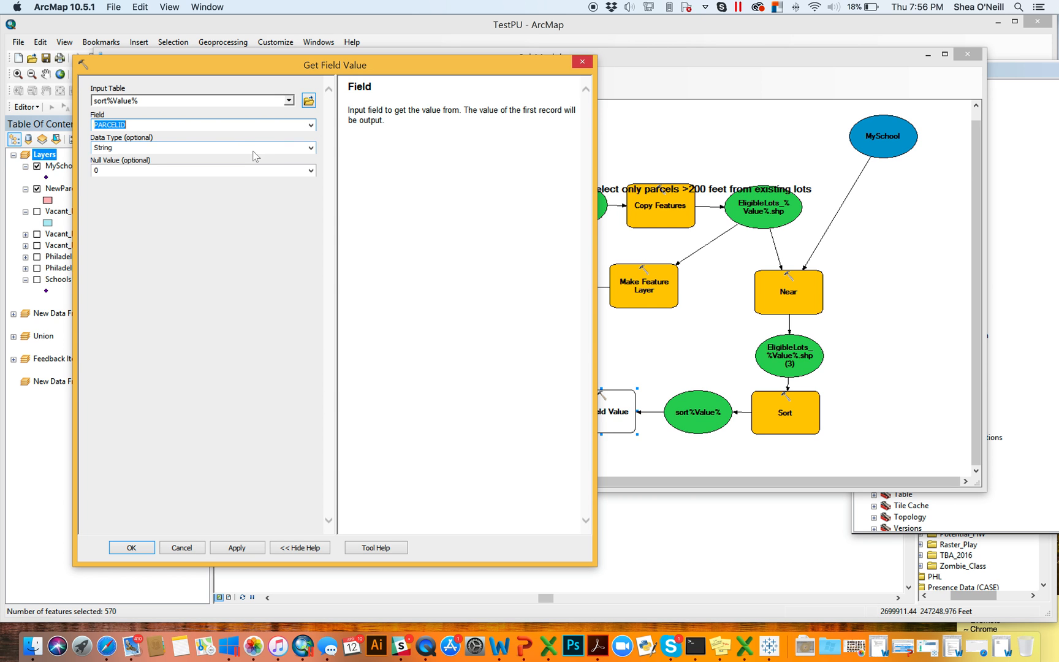
# Set the Get Field Value output's data type to Long and accept the tool's settings.
pyautogui.click(311, 147)
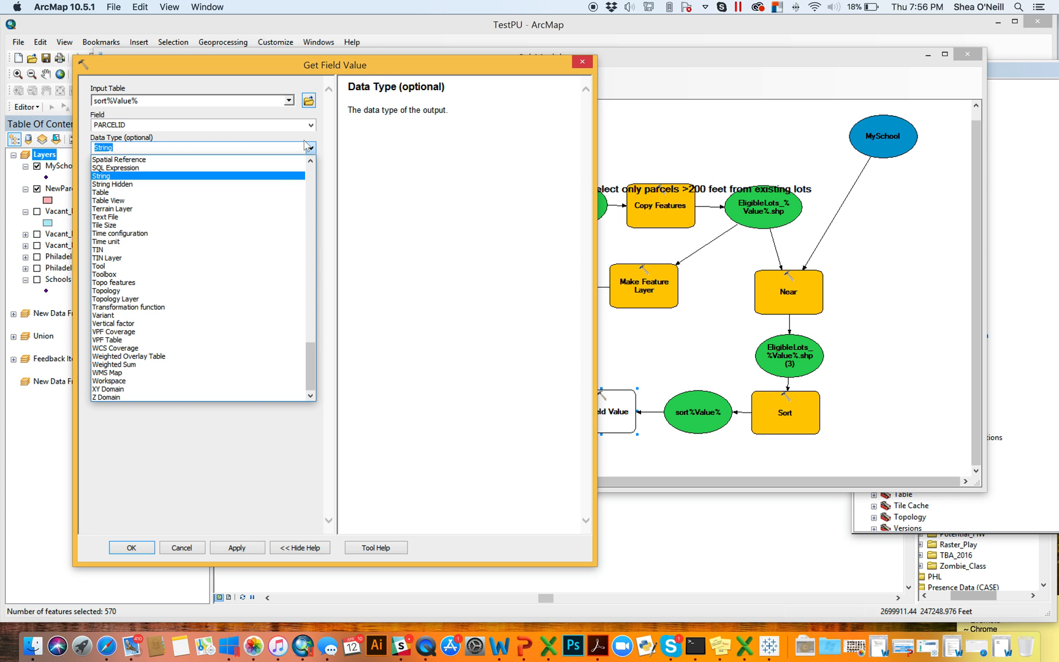
pyautogui.scroll(20, 220, 229)
pyautogui.scroll(-9, 184, 356)
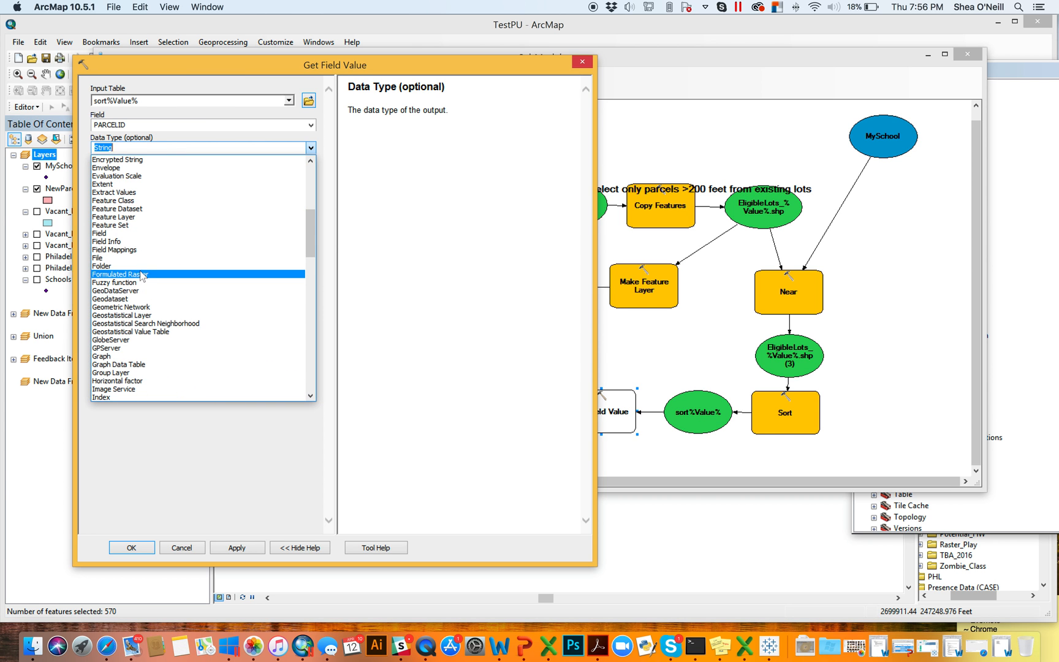
pyautogui.scroll(-2, 140, 353)
pyautogui.scroll(-5, 139, 353)
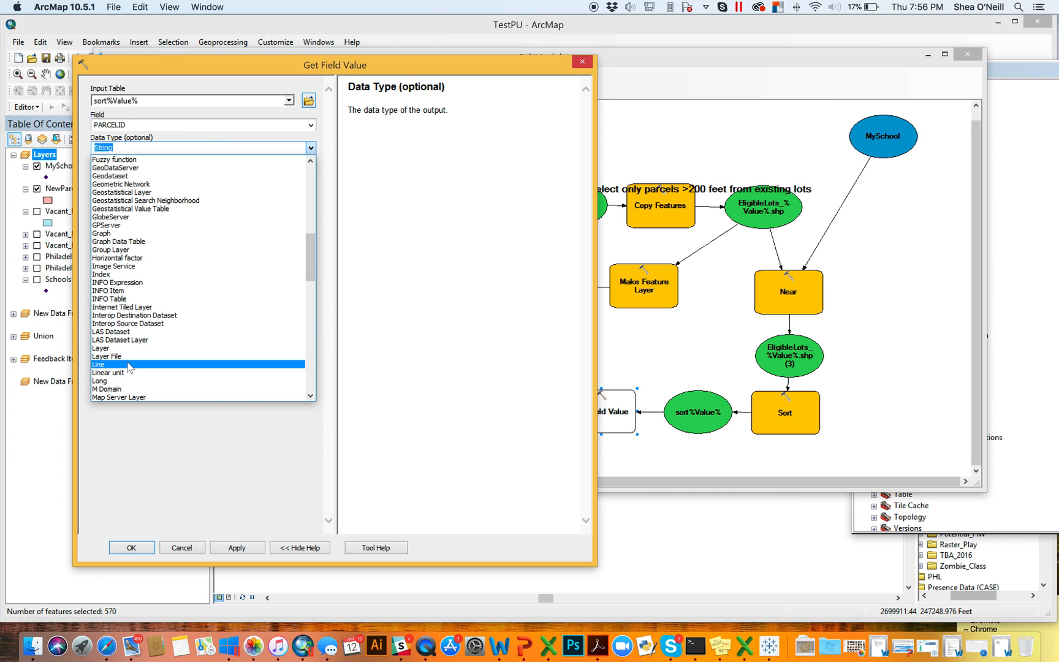
pyautogui.click(134, 381)
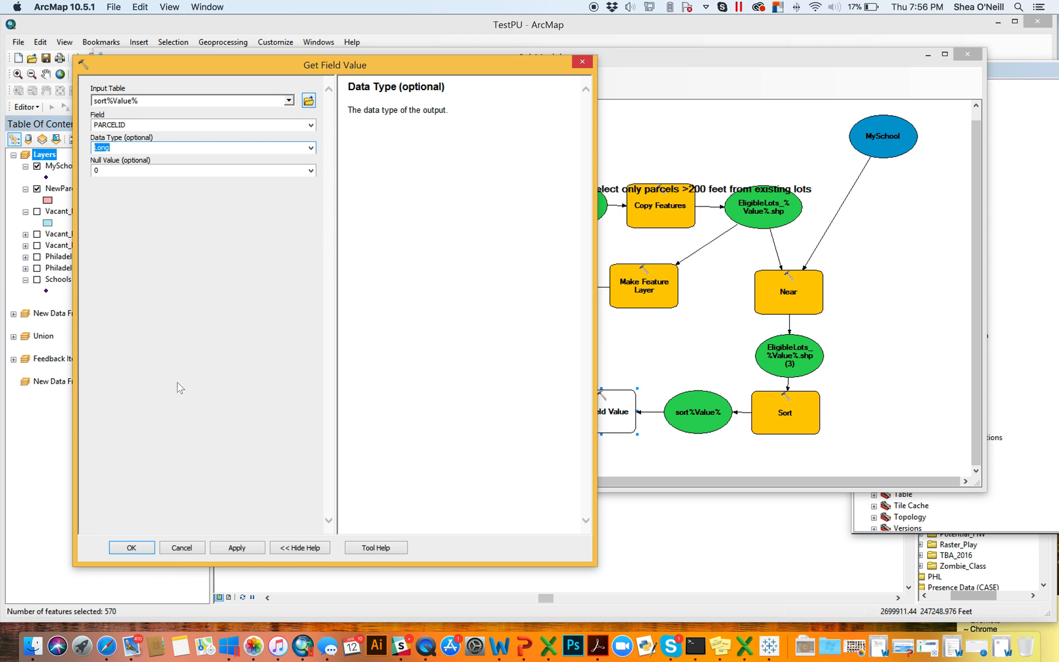
pyautogui.click(130, 546)
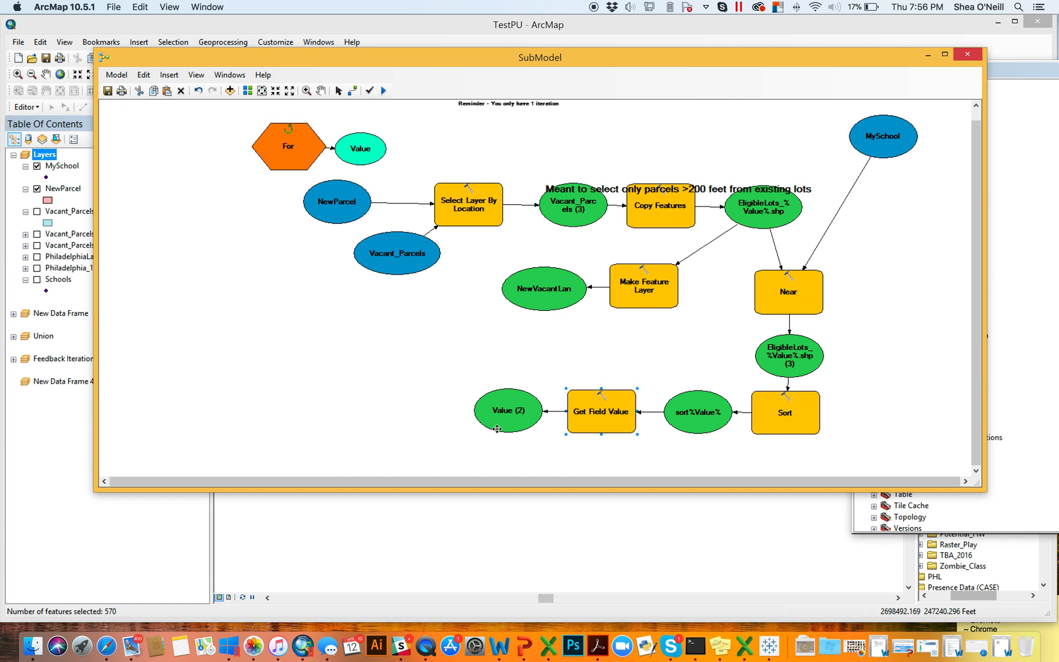
# Shift Get Field Value and its output closer to sort%Value%, and move the 200-foot selection label above the Copy Features row.
pyautogui.moveTo(619, 429); pyautogui.dragTo(631, 429)
pyautogui.moveTo(534, 420)
pyautogui.mouseDown()
pyautogui.moveTo(608, 425)
pyautogui.moveTo(553, 416)
pyautogui.mouseUp()
pyautogui.moveTo(718, 188); pyautogui.dragTo(714, 163)
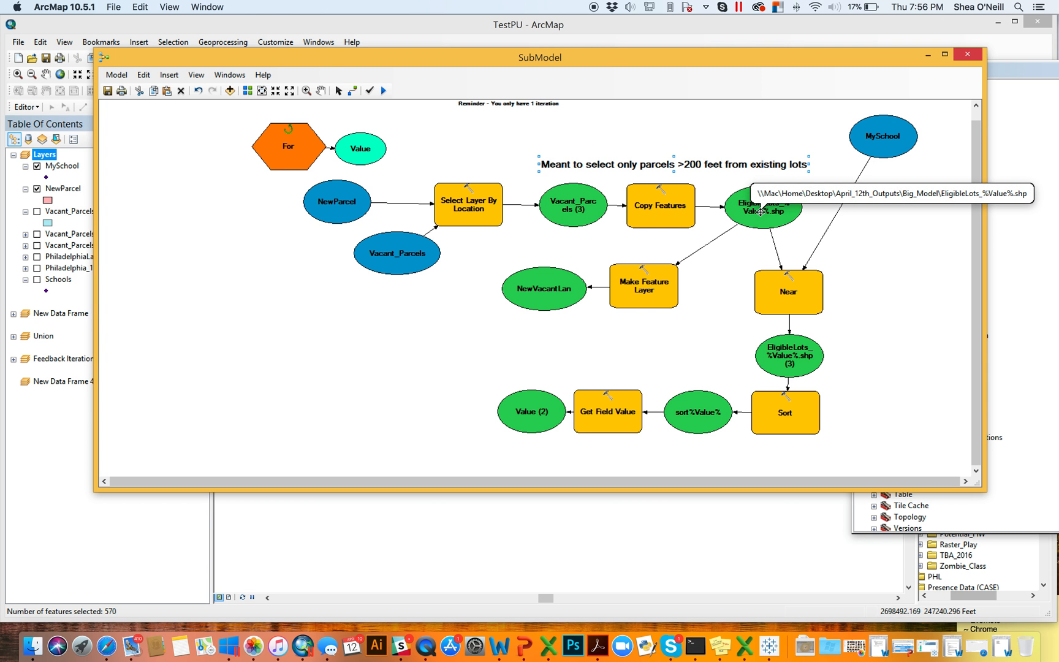
# Restore the EligibleLots_1 layer, compare it with Vacant_Parcels on the map, remove it again and bring back the SubModel.
pyautogui.moveTo(265, 59); pyautogui.dragTo(646, 444)
pyautogui.click(44, 44)
pyautogui.click(52, 55)
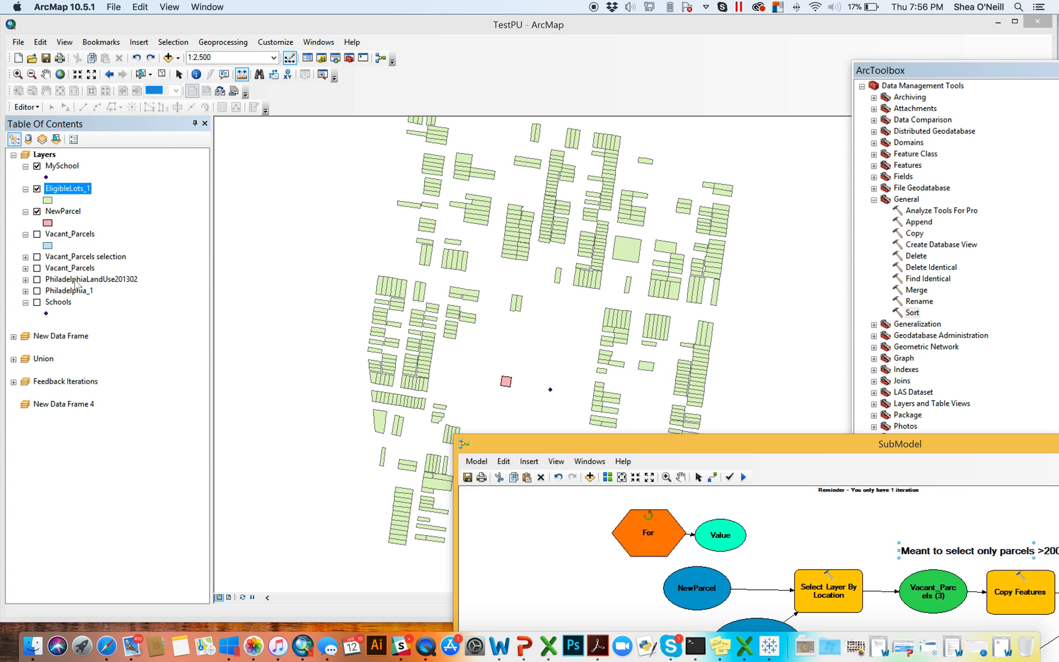
pyautogui.click(37, 234)
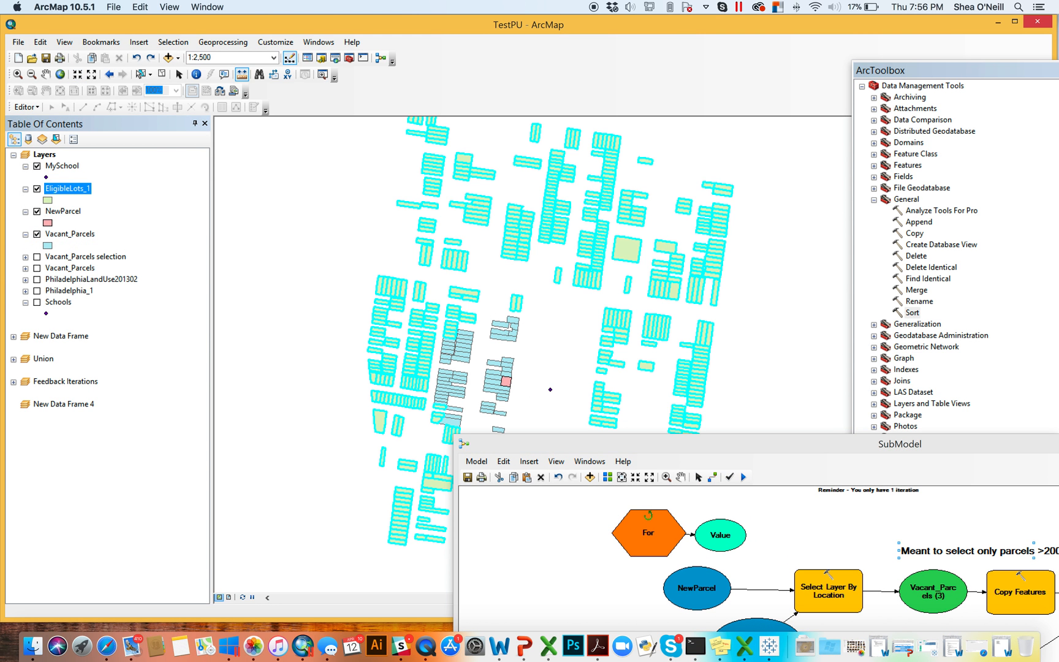
pyautogui.click(36, 233)
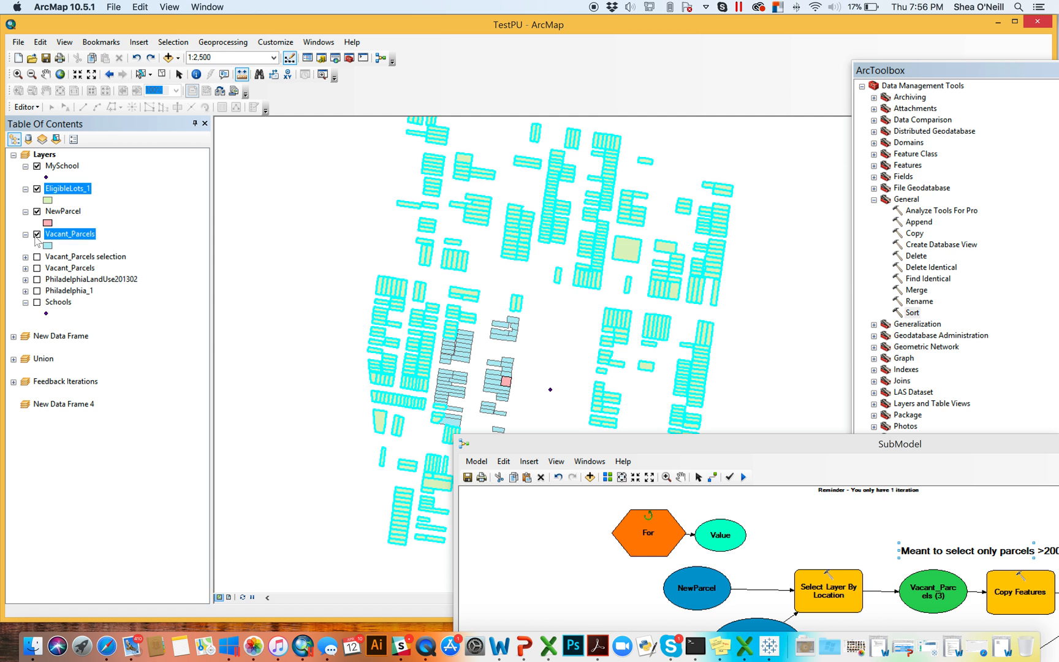
pyautogui.rightClick(71, 188)
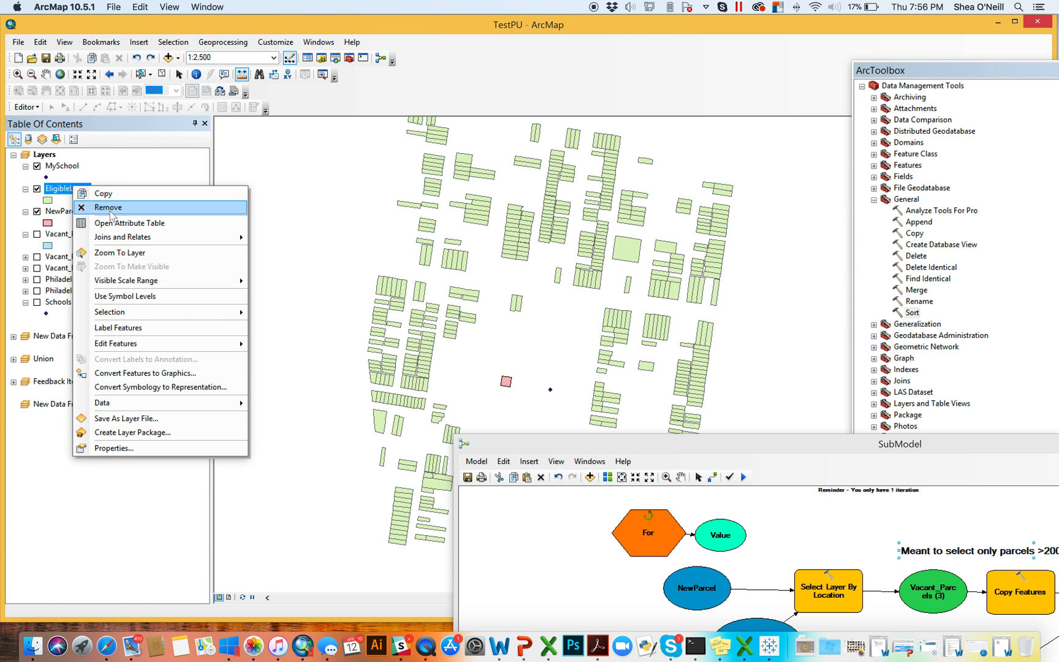
pyautogui.click(101, 215)
pyautogui.moveTo(723, 444); pyautogui.dragTo(350, 79)
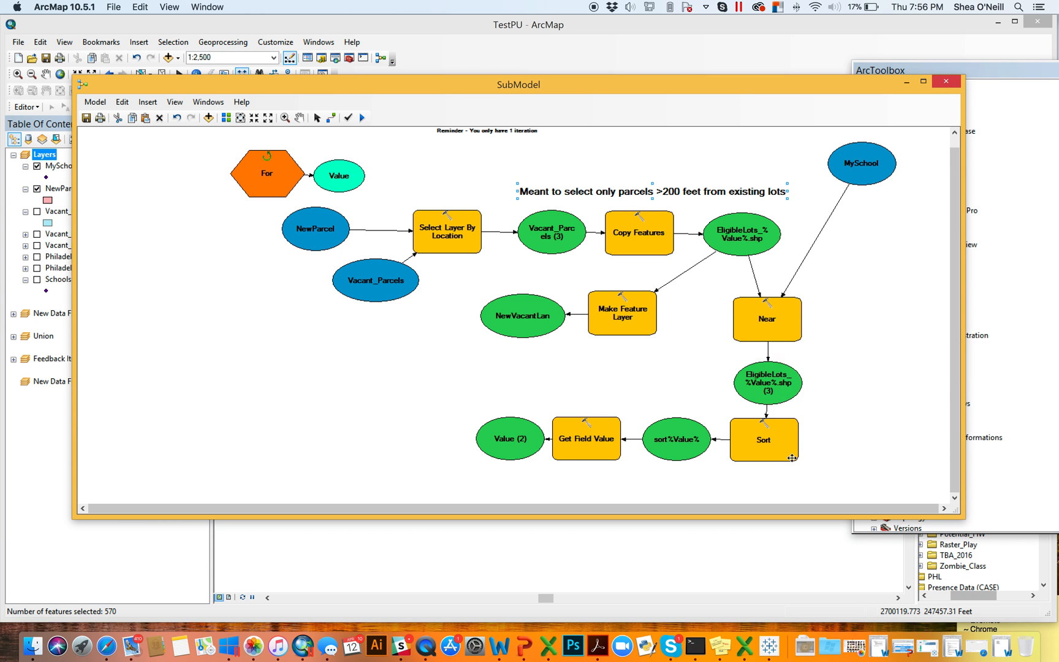
# Move the Value (2) output slightly away from Get Field Value and open its options.
pyautogui.moveTo(792, 457)
pyautogui.moveTo(522, 444); pyautogui.dragTo(507, 443)
pyautogui.rightClick(499, 446)
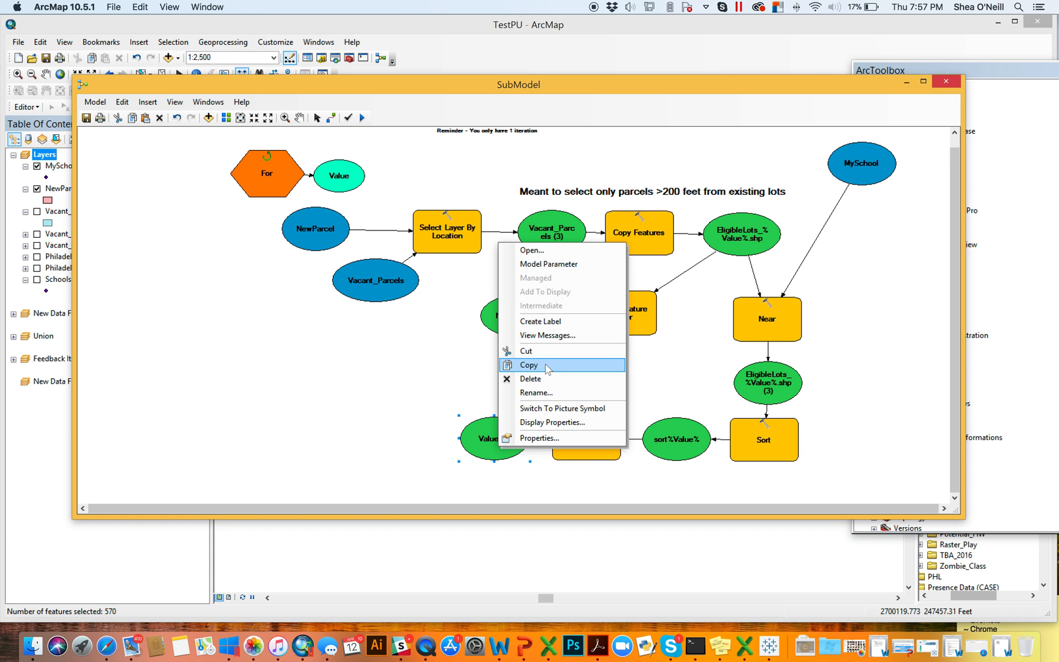